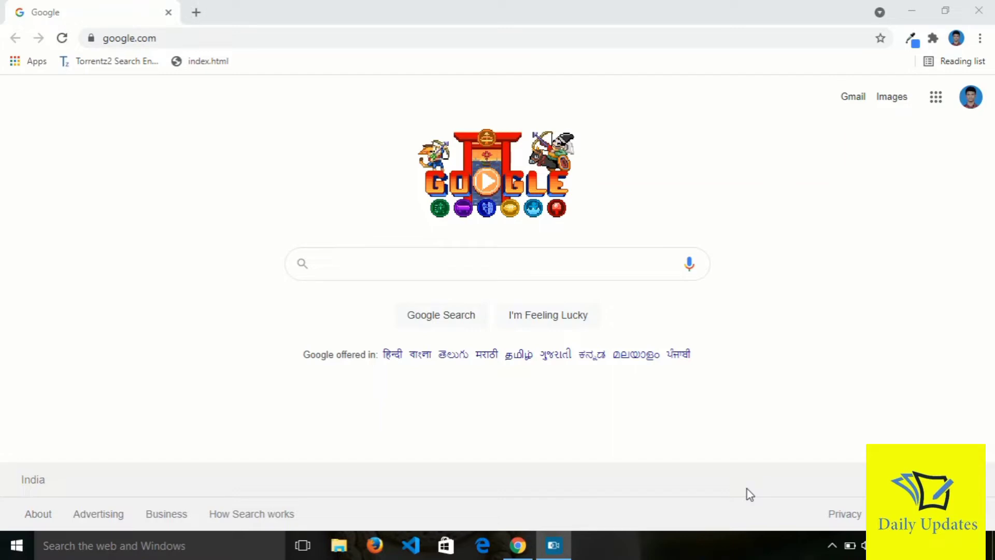
left_click(354, 265)
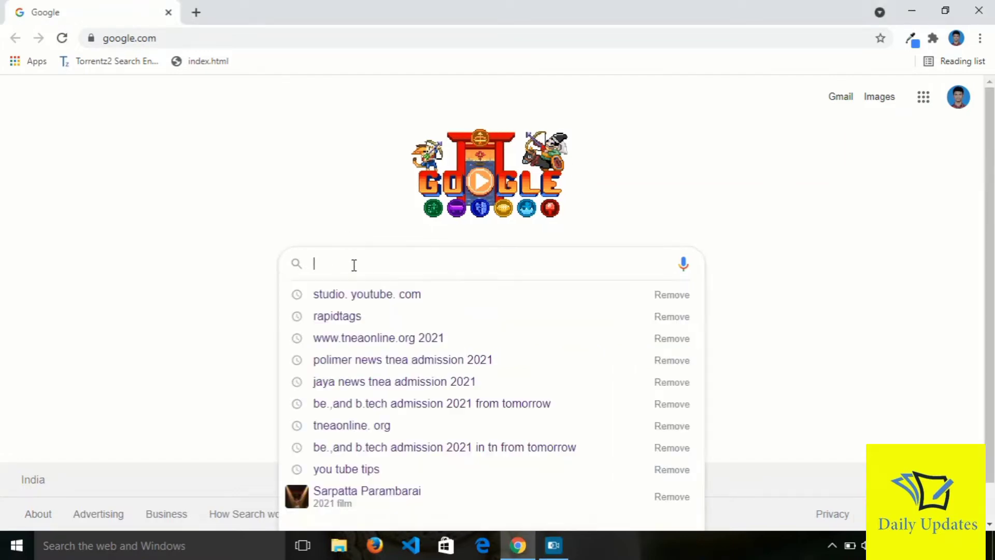
type("www")
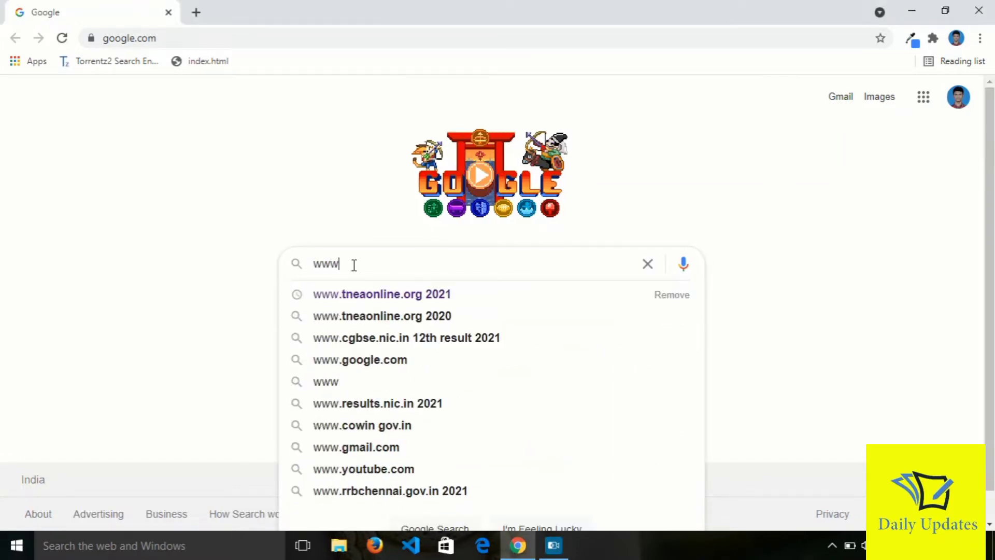
type(".")
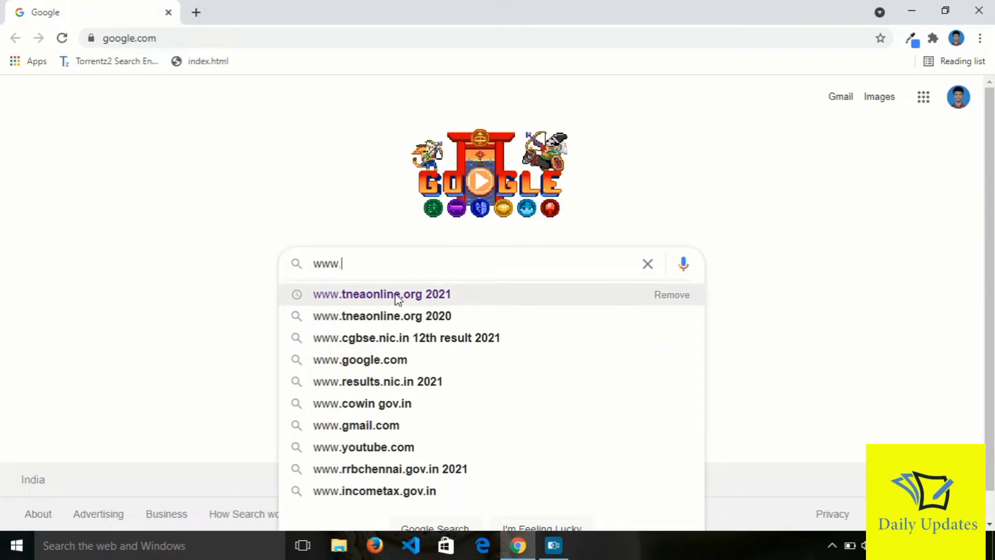
left_click(397, 299)
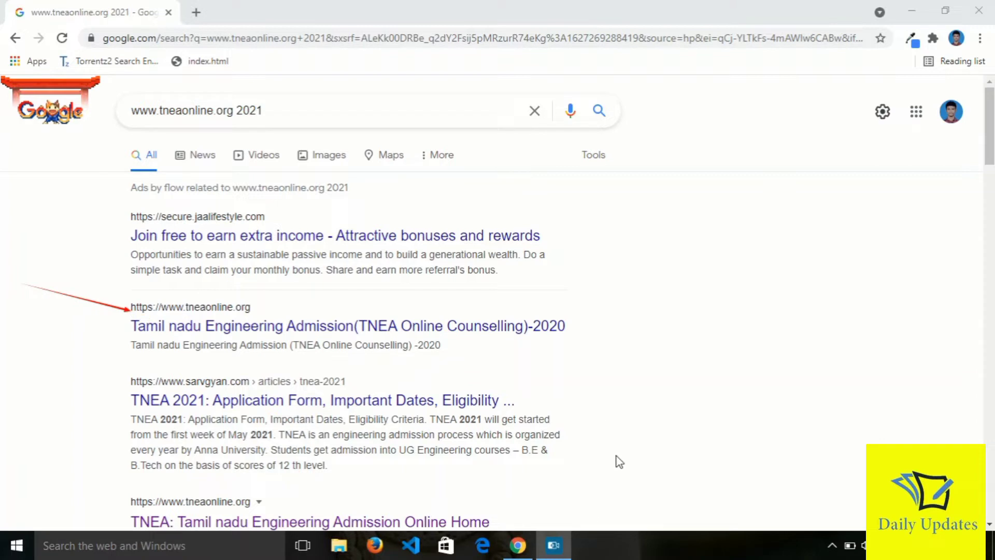
Open the 'Tamil nadu Engineering Admission (TNEA Online Counselling)' result at tneaonline.org
left_click(389, 332)
left_click(389, 334)
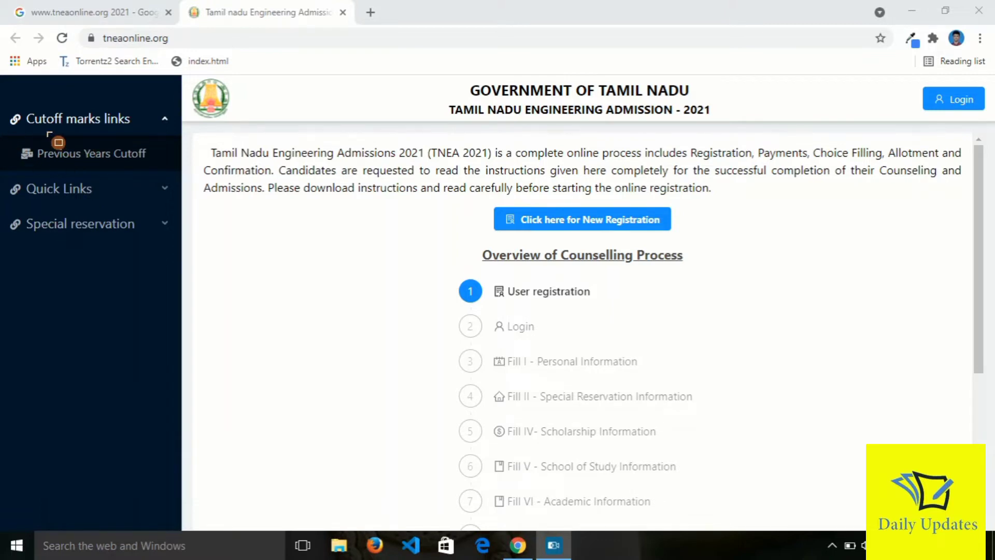
mouse_move(2, 133)
left_mouse_down()
mouse_move(150, 168)
mouse_move(204, 170)
left_mouse_up()
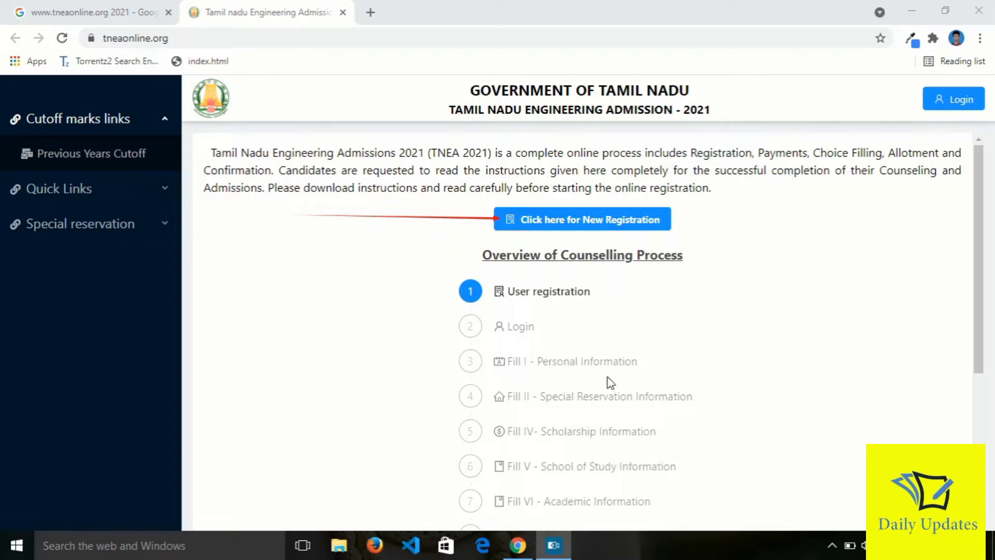
Begin a new registration and enter the applicant's name, mobile number and e-mail address
left_click(601, 221)
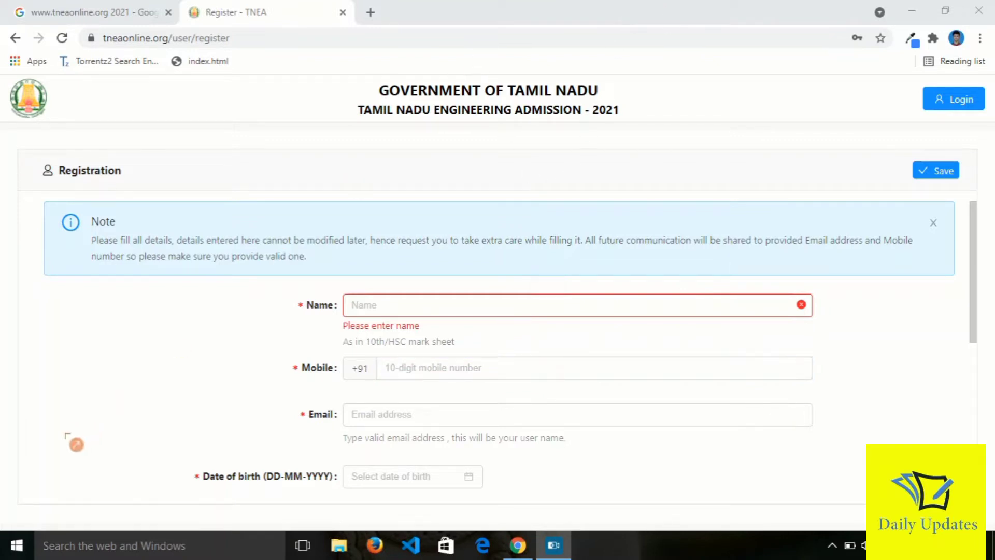
left_click_drag(61, 441, 120, 268)
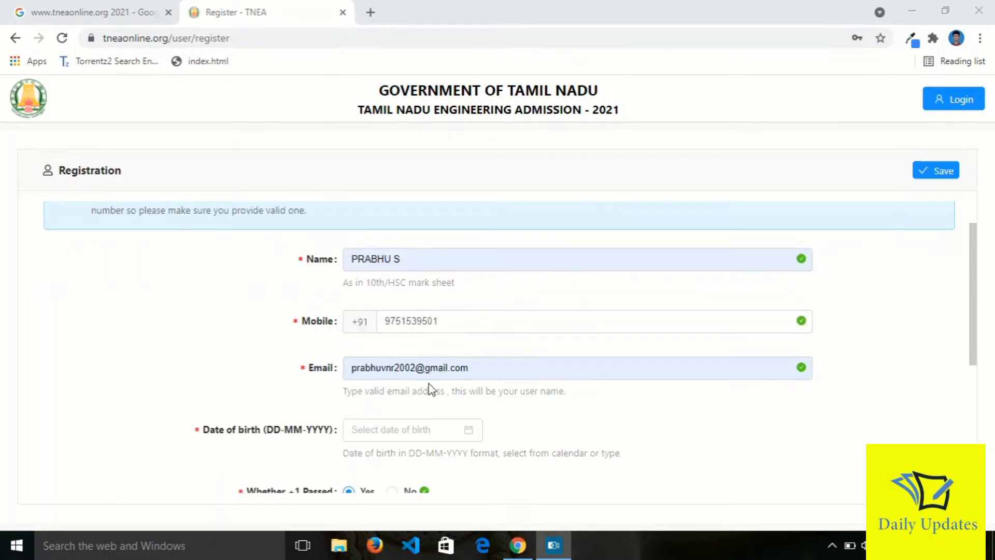
left_click(411, 429)
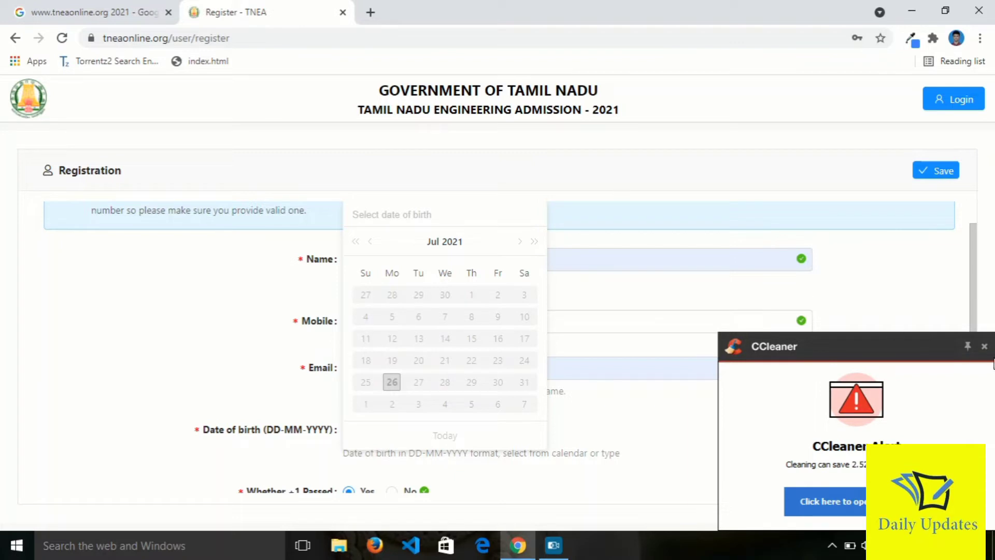
Dismiss the CCleaner alert and pick 28 February 2002 in the date-of-birth calendar
left_click(984, 346)
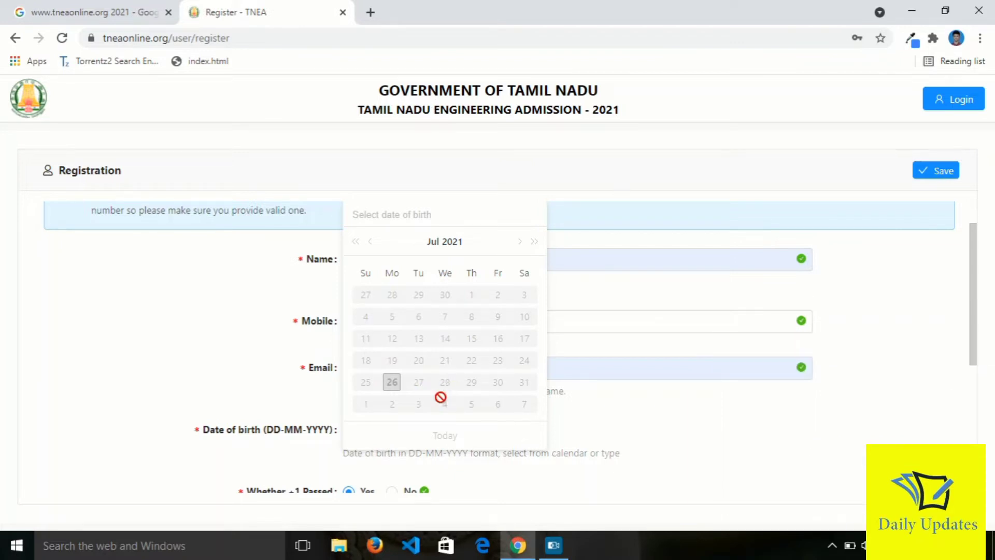
double_click(445, 377)
left_click(435, 242)
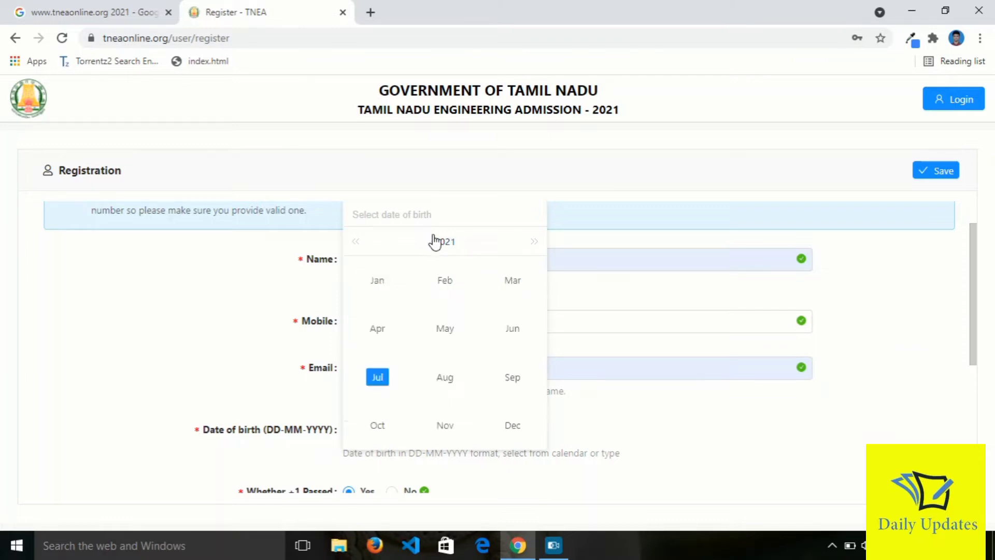
left_click(438, 282)
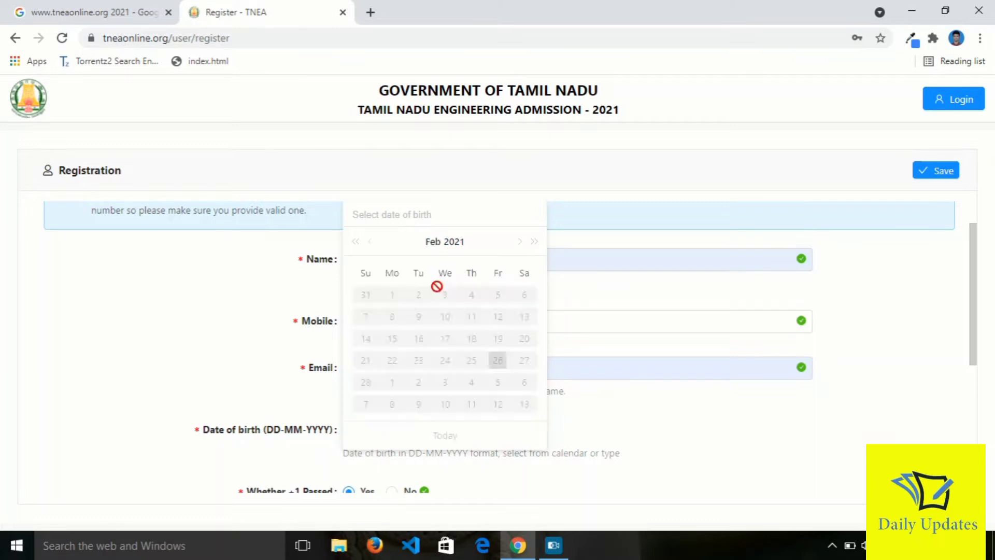
left_click(454, 242)
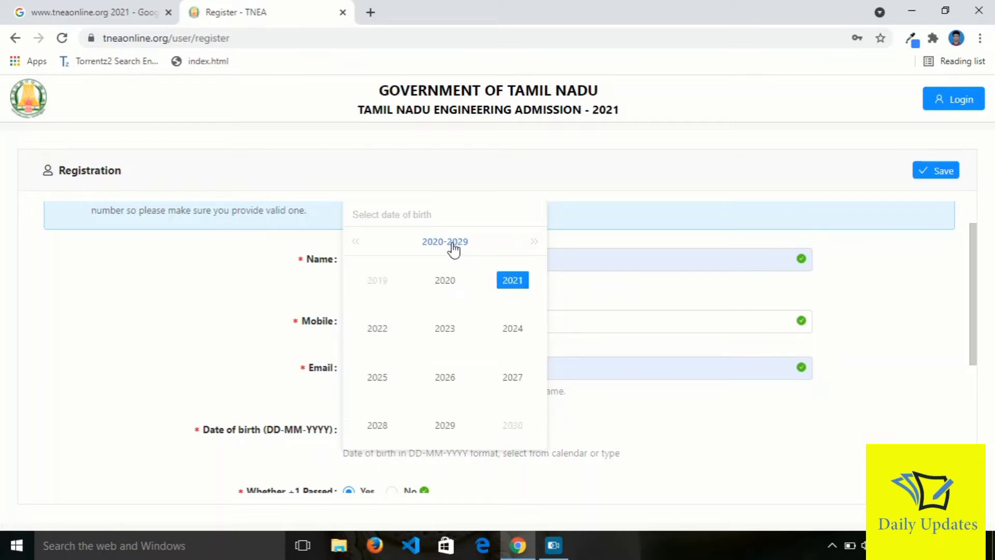
left_click(383, 285)
left_click(378, 283)
left_click(375, 330)
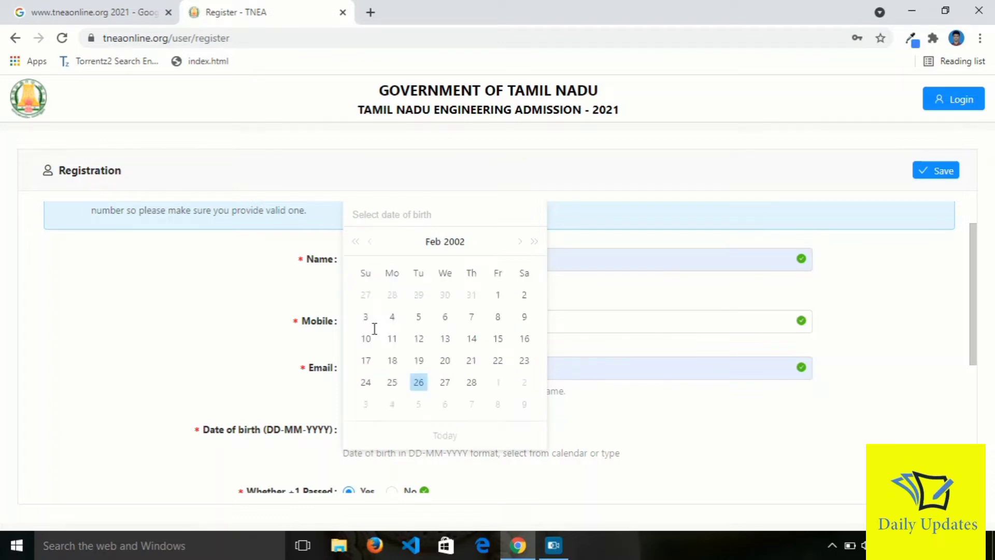
left_click(471, 382)
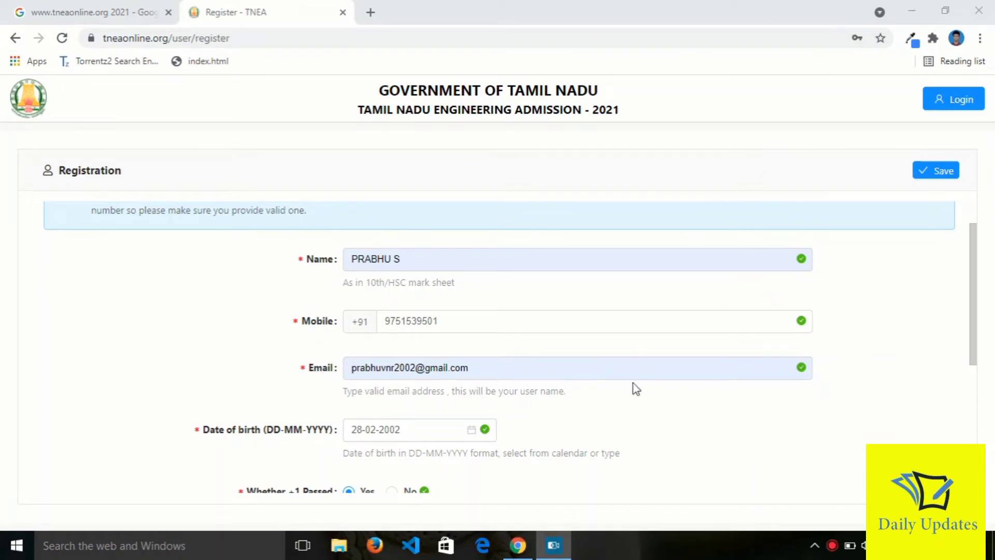
scroll(634, 386, "down", 3)
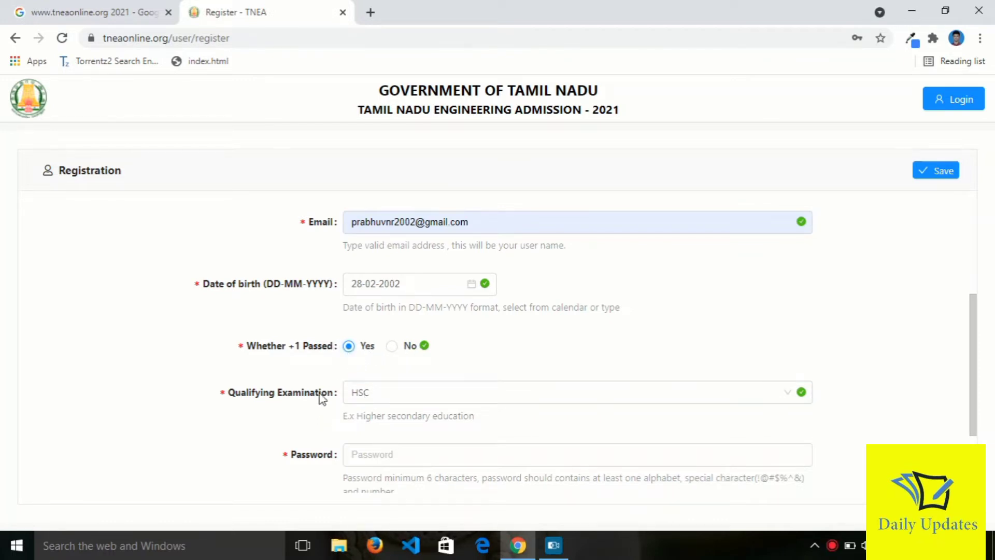
left_click(422, 396)
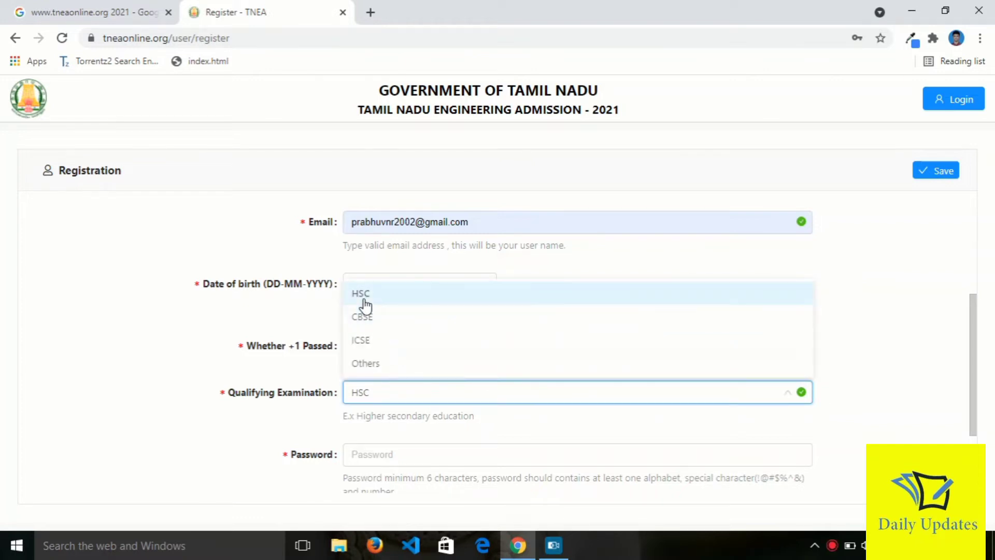
left_click(365, 301)
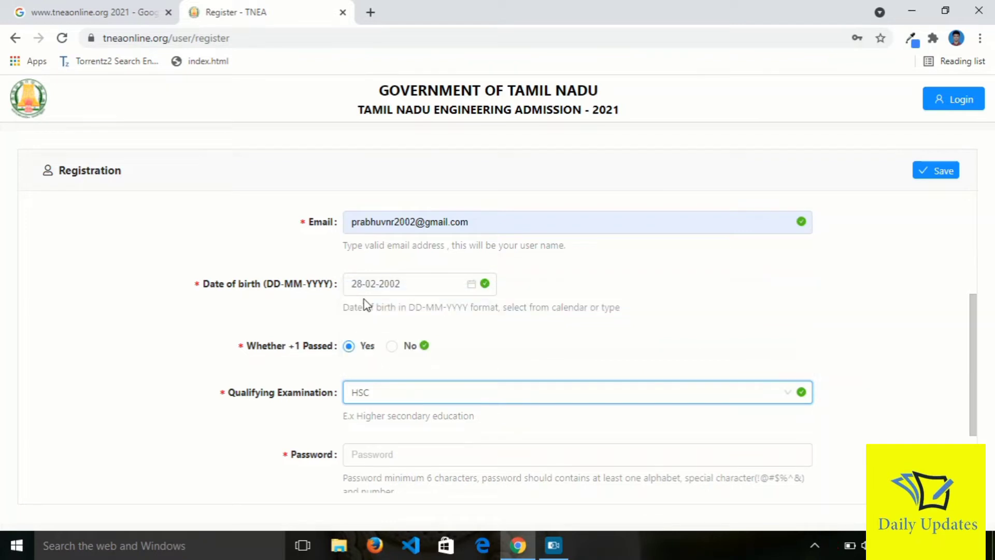
left_click(401, 389)
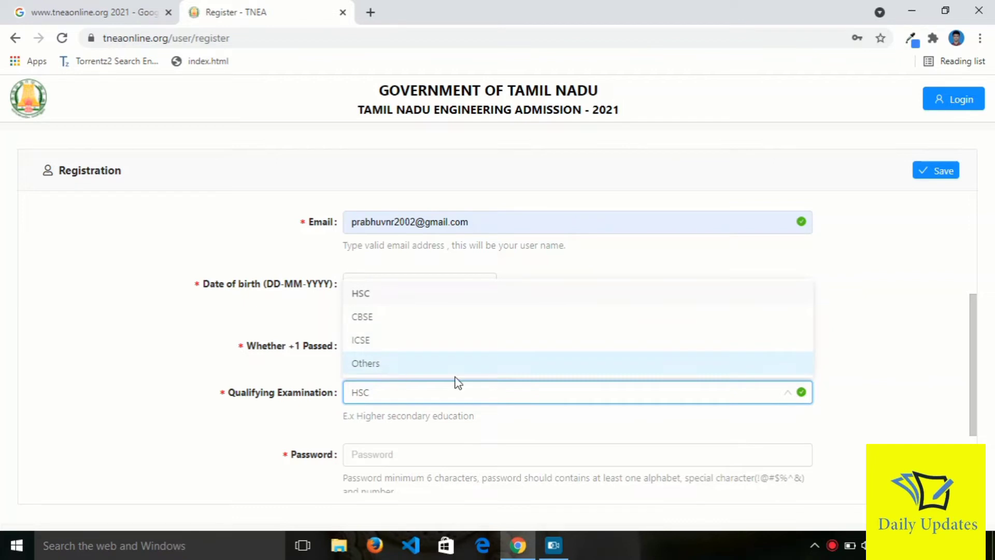
left_click(780, 434)
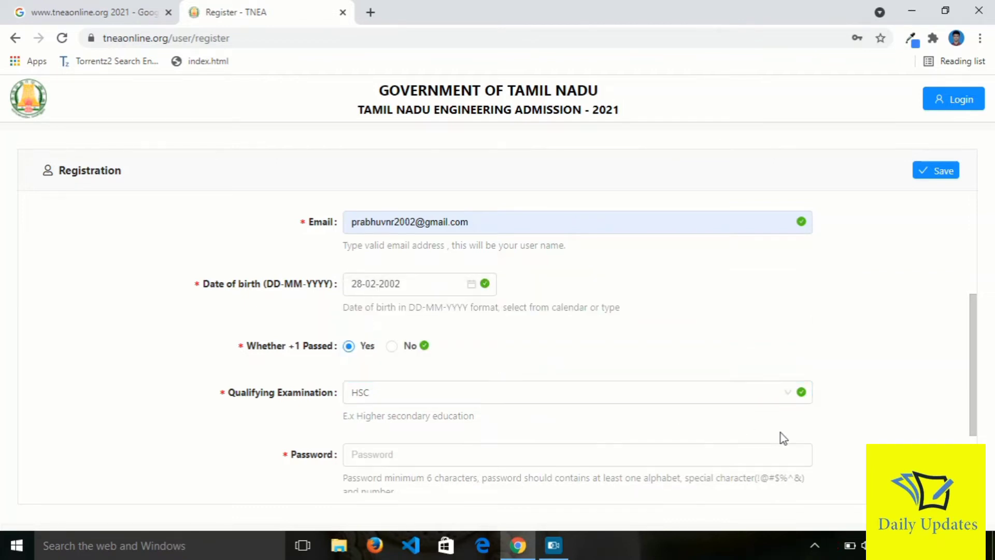
Enter a password rated Strong, replacing the first weak attempt
left_click(393, 452)
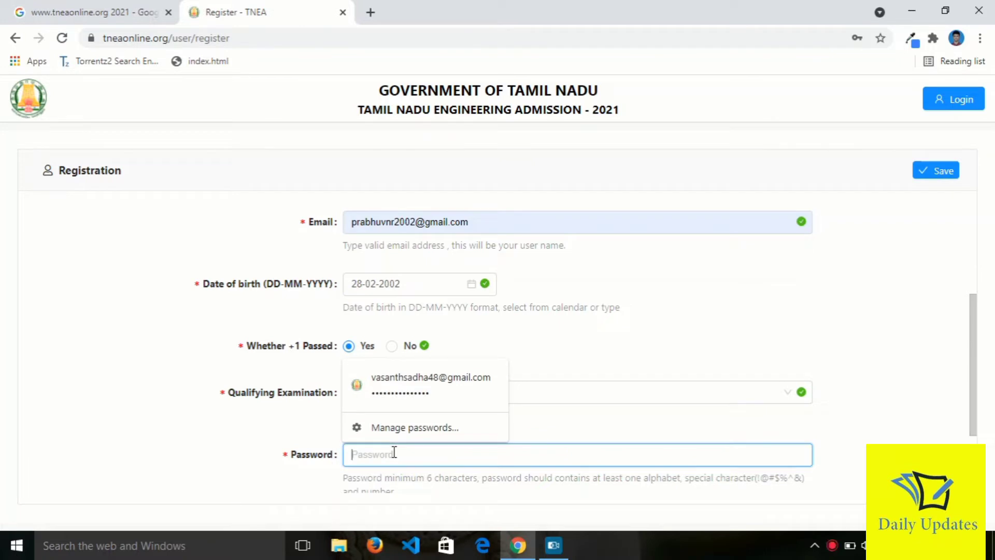
type("a")
type("••••")
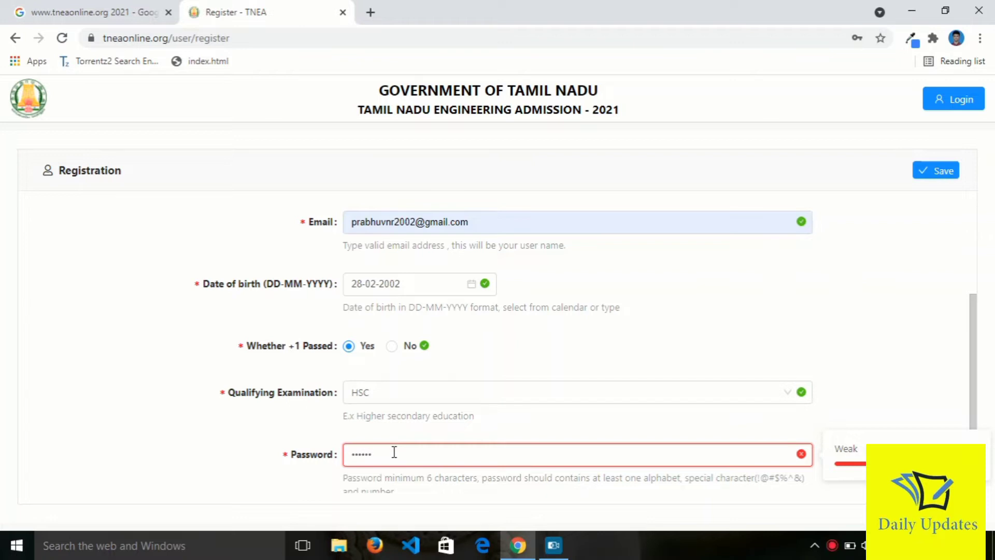
type("•••")
key("ctrl+a")
key("BackSpace")
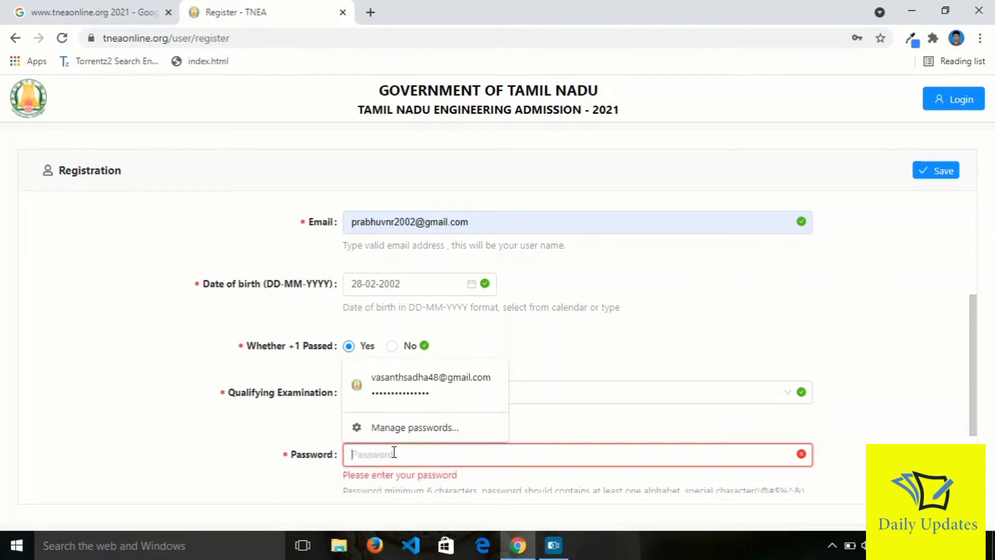
type("••")
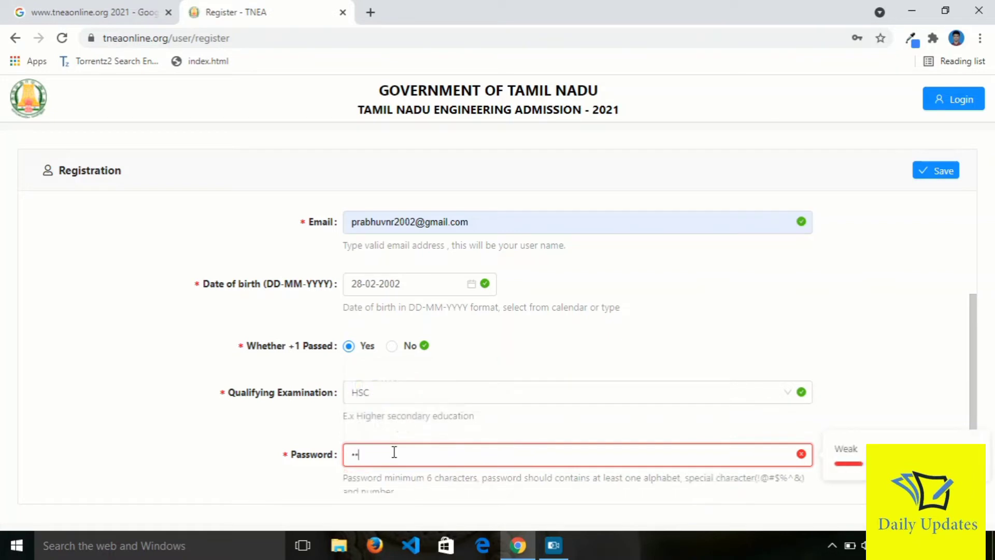
type("••••••")
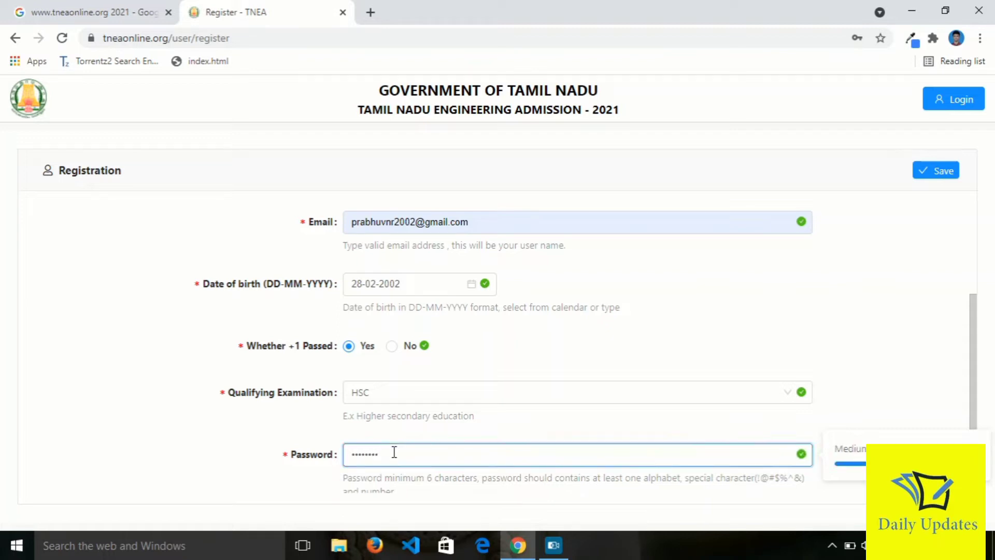
type("•••")
left_click(926, 499)
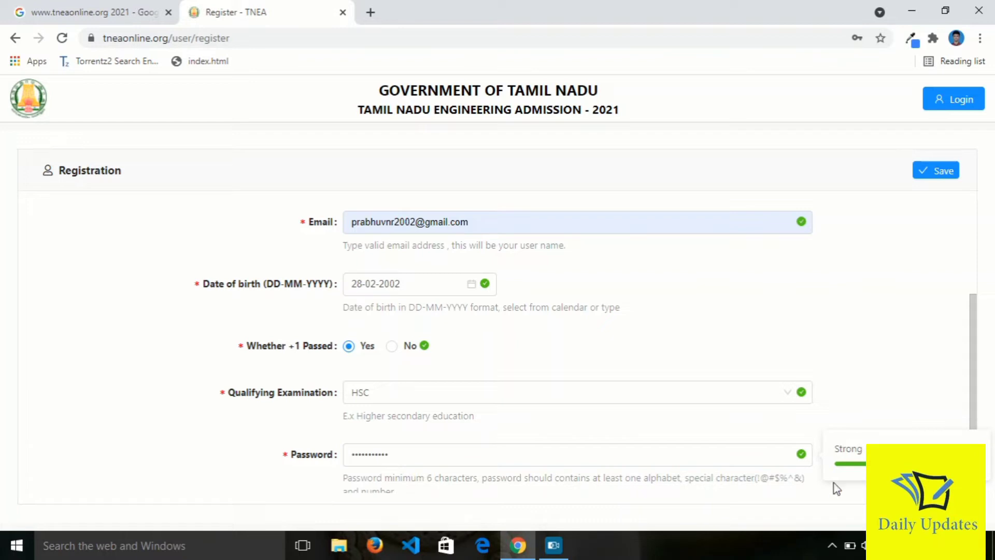
Keep HSC as the Qualifying Examination in the dropdown
left_click(726, 392)
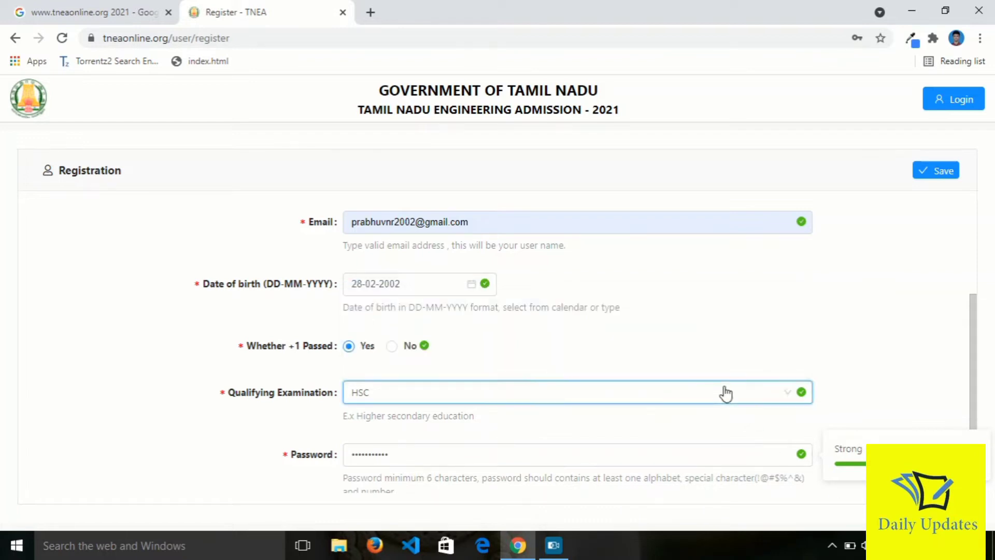
key("Down")
key("Down")
key("Down")
key("Down")
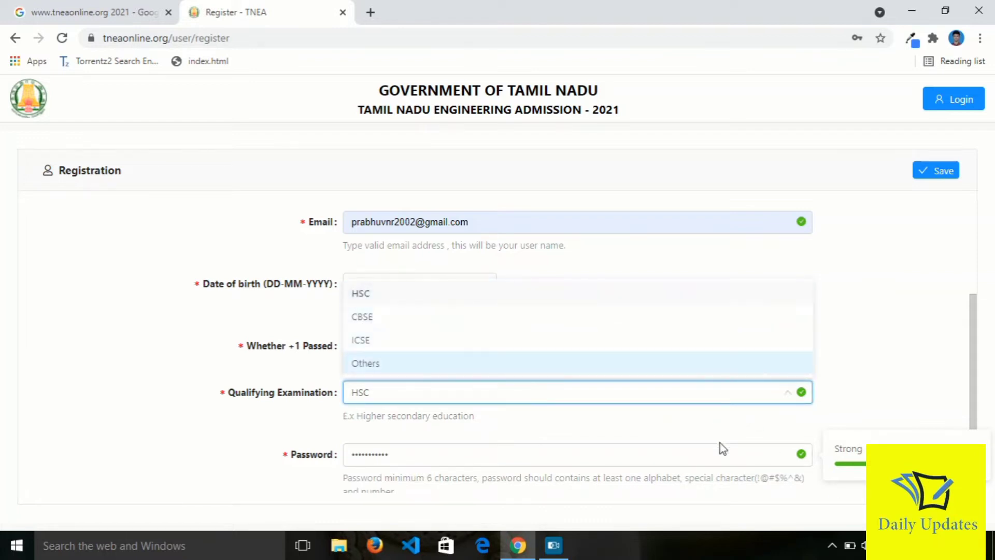
left_click(658, 388)
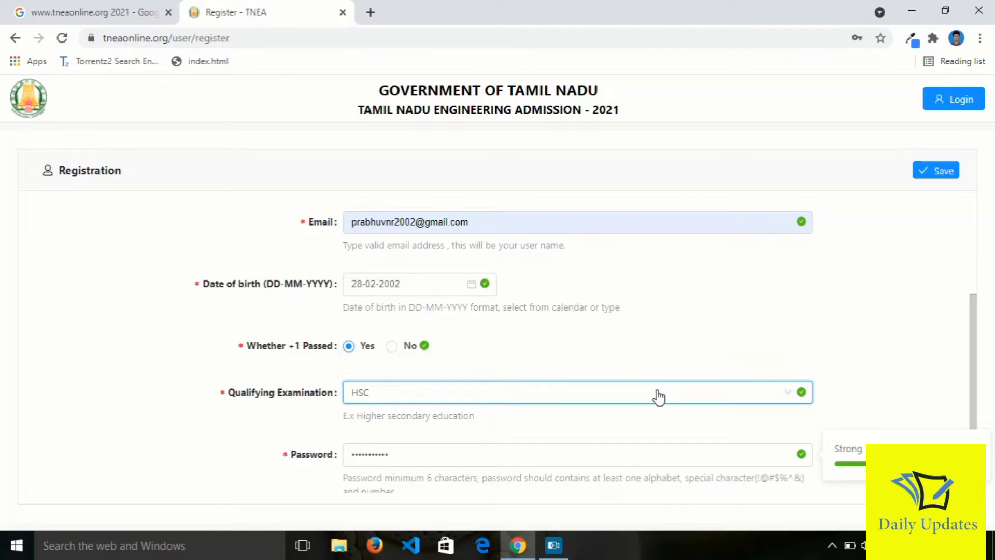
left_click_drag(912, 391, 975, 443)
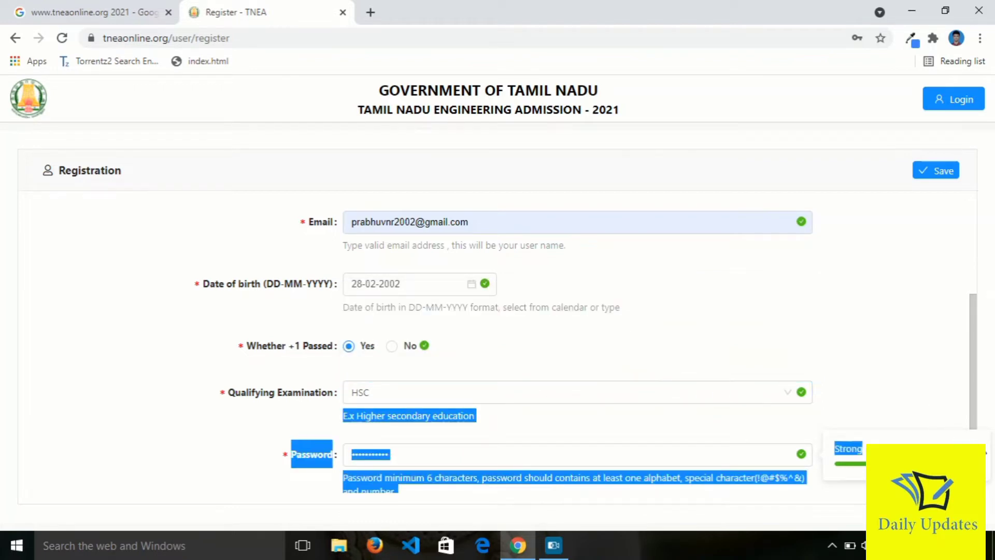
left_click(979, 444)
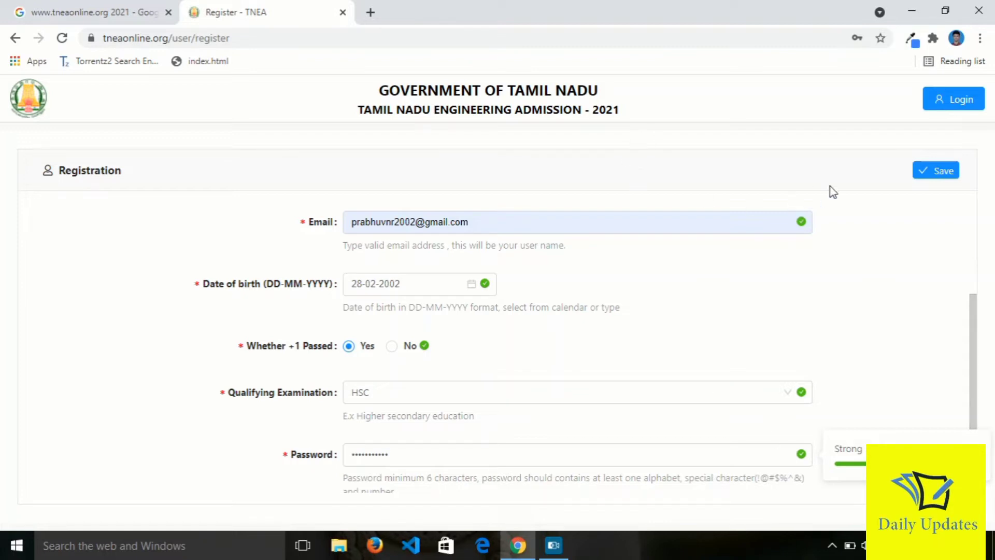
Retype the account password in Confirm password and submit the registration form
left_click(932, 175)
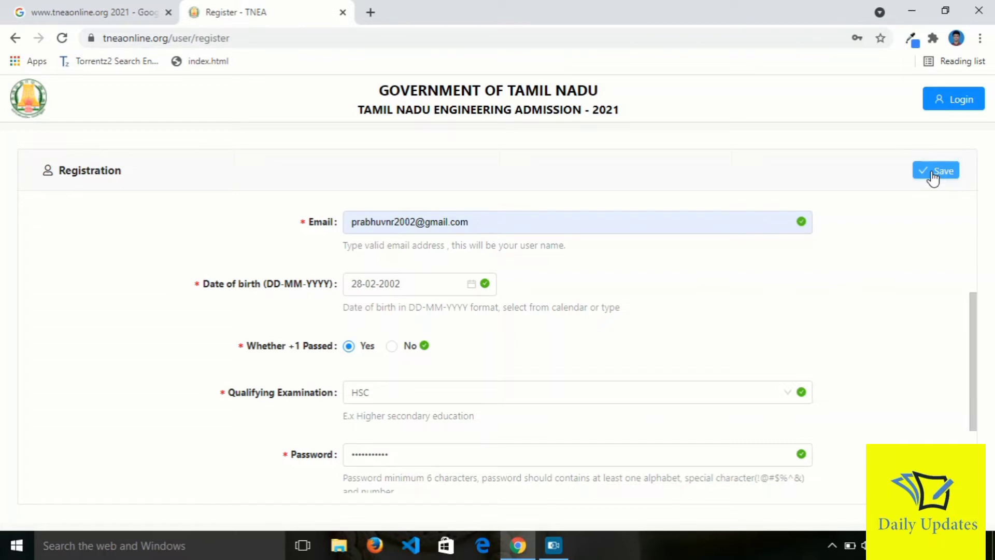
left_click(938, 175)
scroll(490, 142, "down", 3)
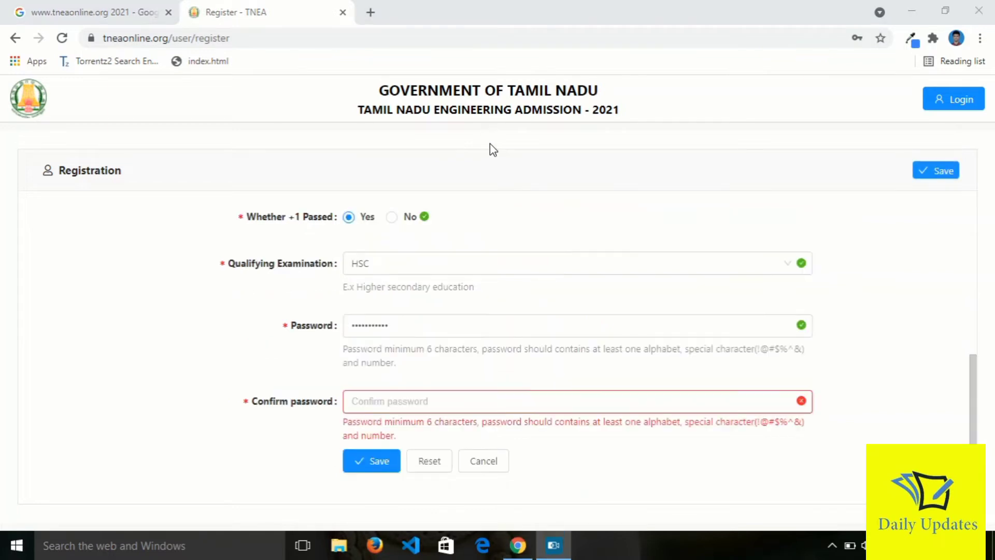
left_click(412, 403)
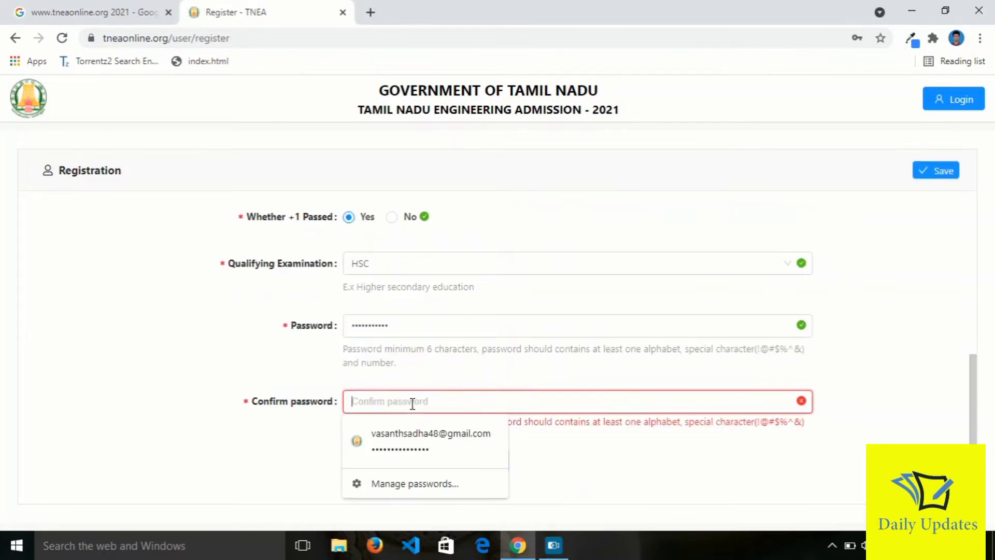
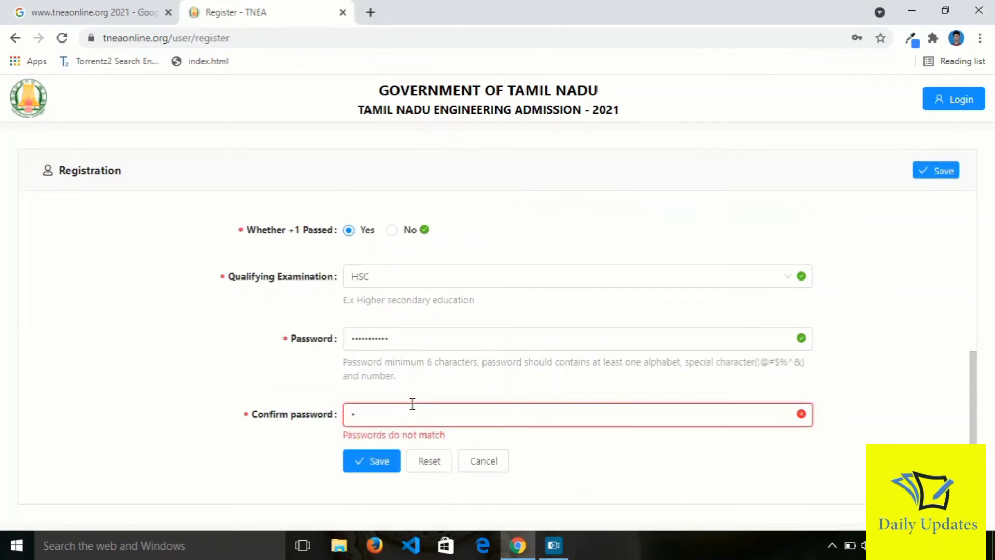
key("Return")
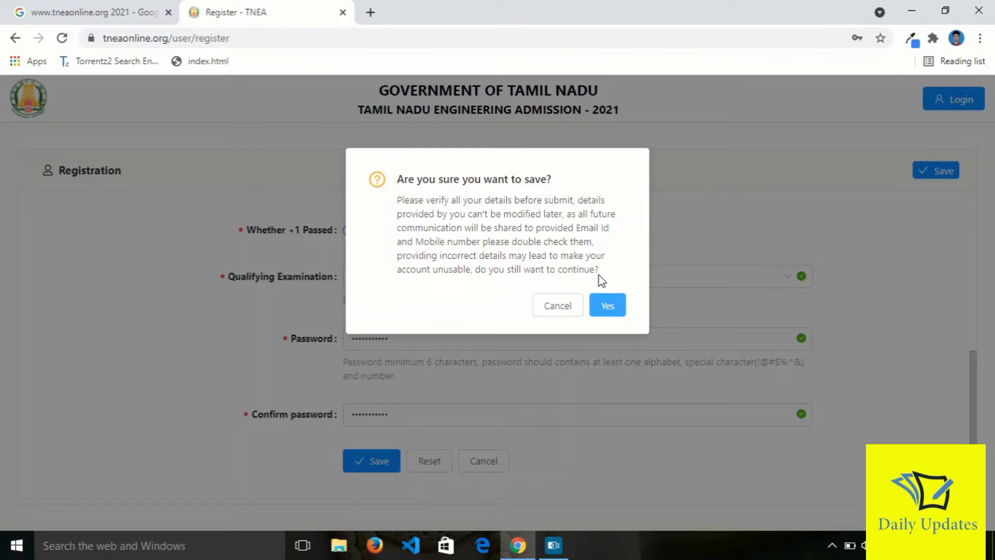
Confirm the save with Yes, then enter and submit the 6-digit one-time password
left_click(607, 303)
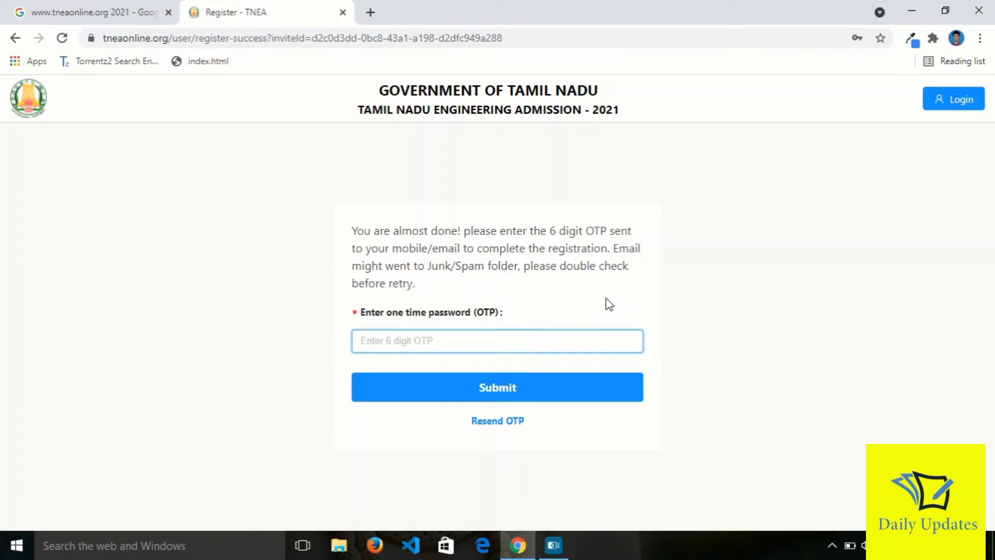
left_click(540, 393)
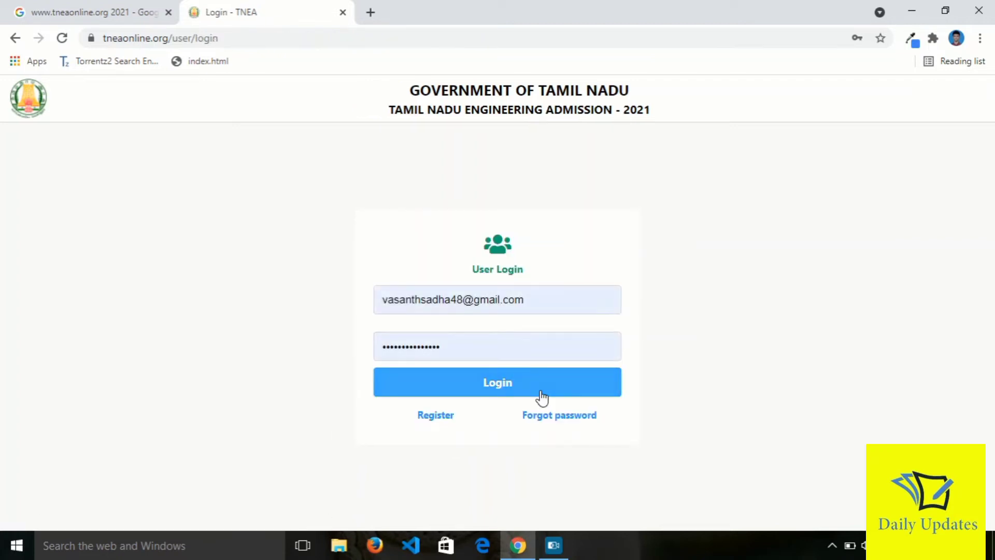
Log in to the new account, re-entering the correct password after a failed attempt
left_click(538, 393)
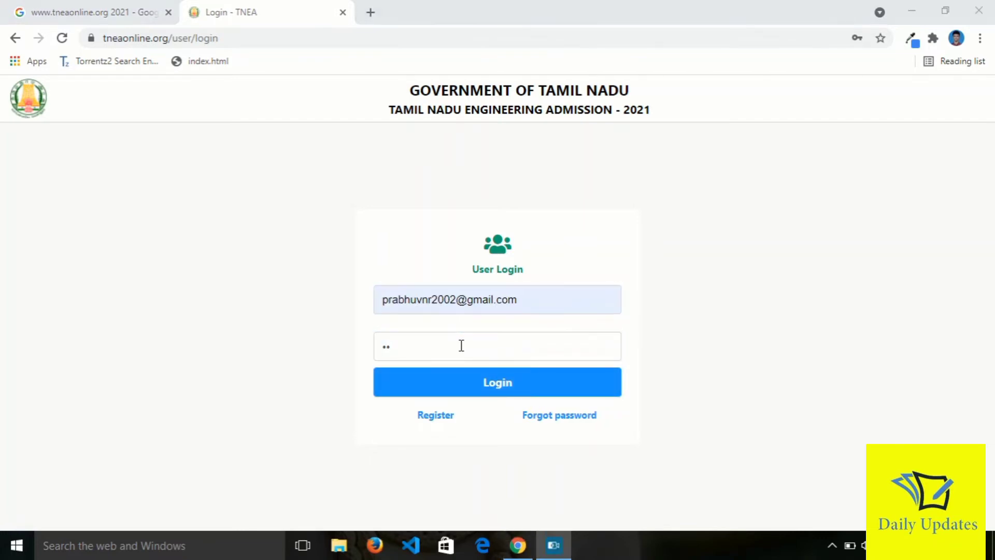
left_click(440, 346)
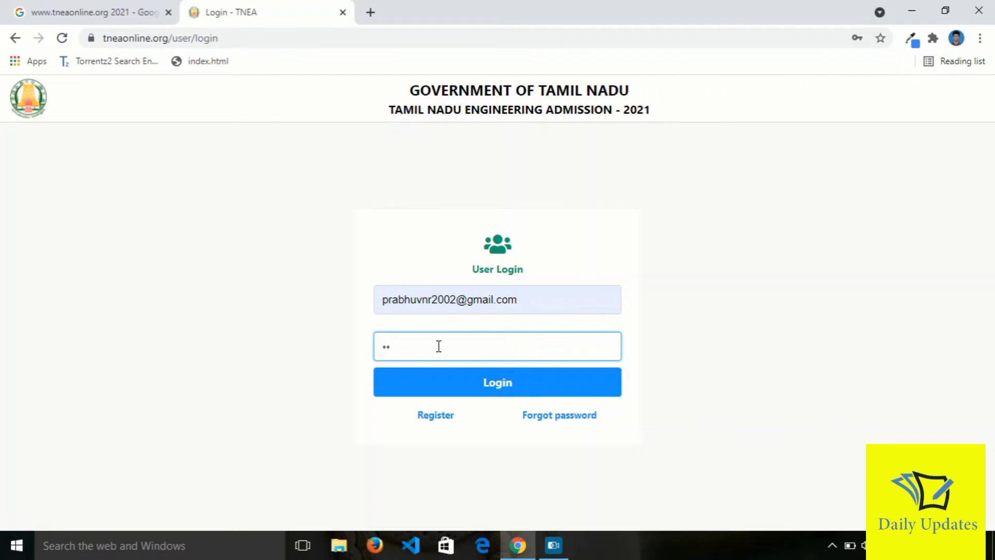
type("aaaaaaaaa")
left_click(463, 380)
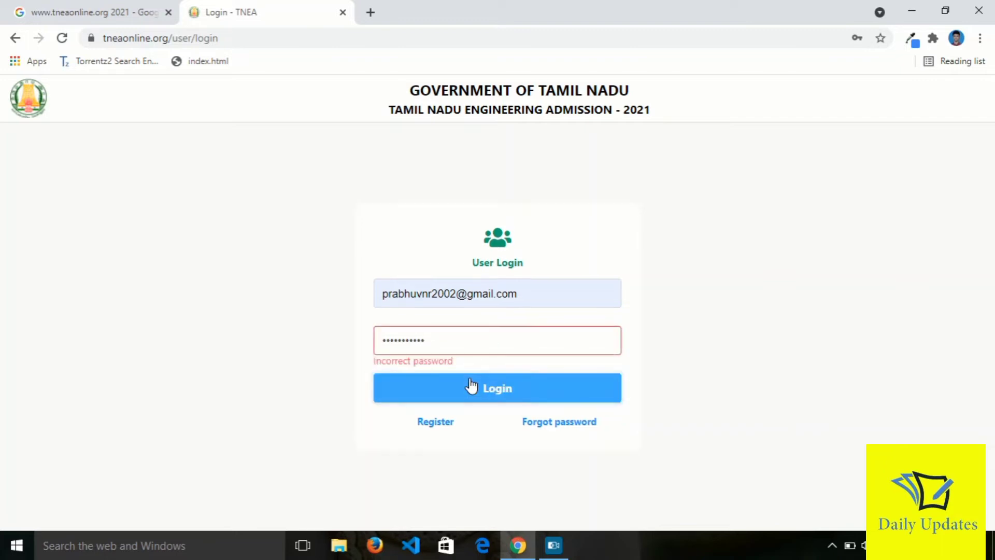
key("BackSpace")
key("BackSpace")
key("BackSpace")
key("BackSpace")
key("BackSpace")
key("BackSpace")
key("BackSpace")
key("BackSpace")
key("BackSpace")
key("BackSpace")
key("BackSpace")
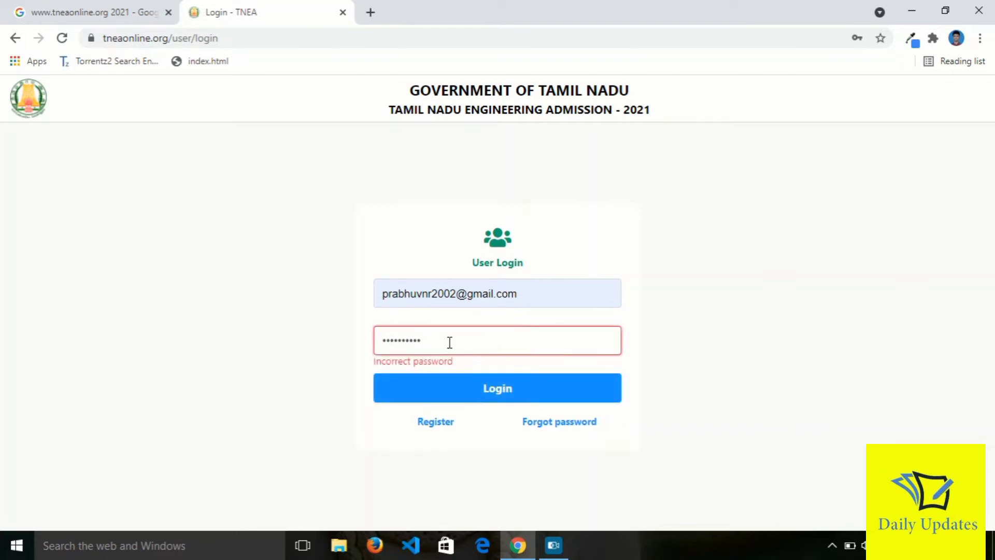
type("a")
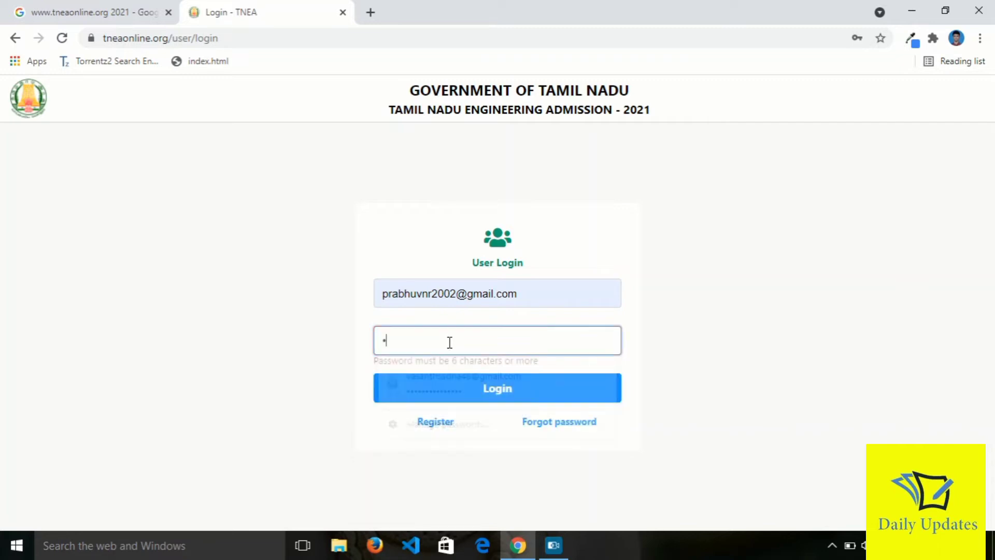
type("*****")
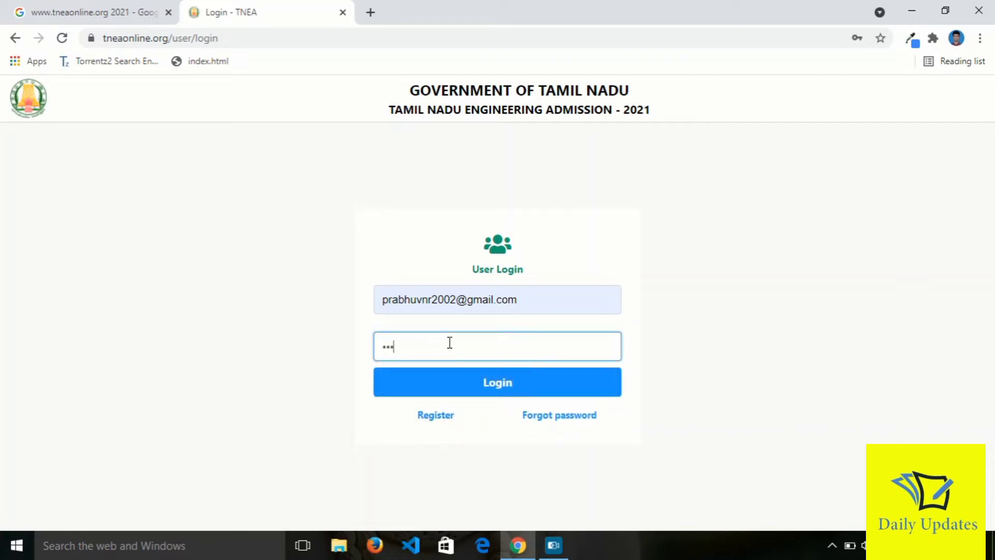
type("*****")
left_click(472, 388)
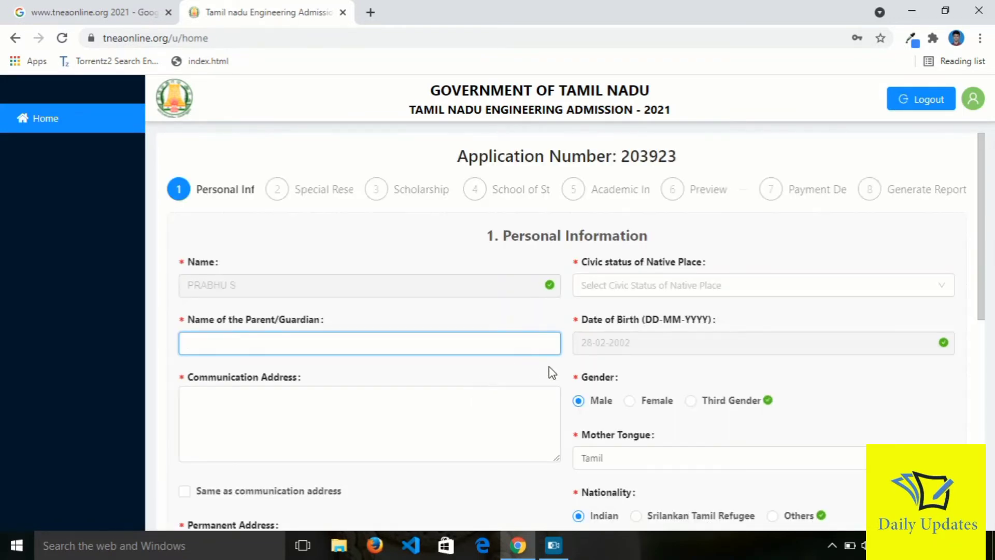
Save the blank Personal Information form so parent/guardian name and address show required errors
left_click(723, 530)
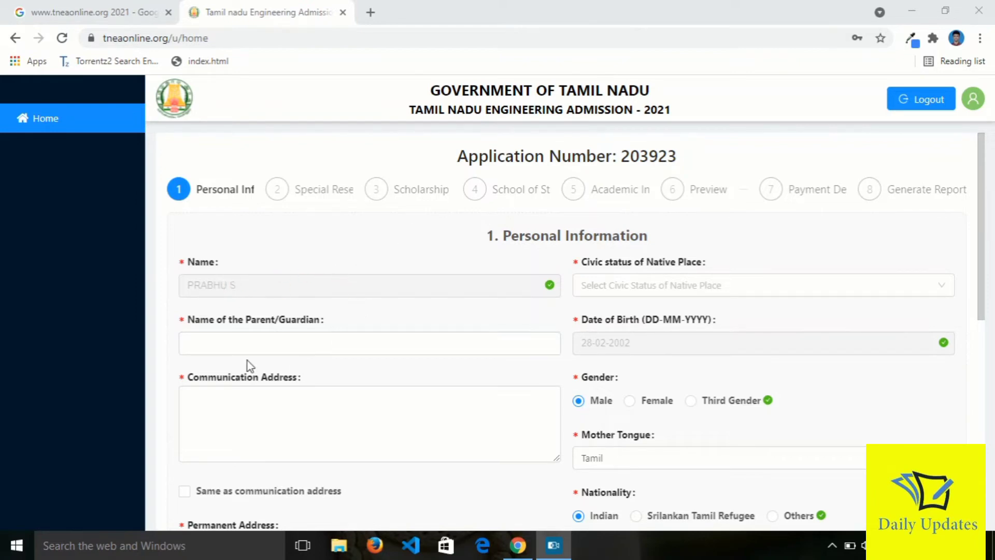
left_click(282, 341)
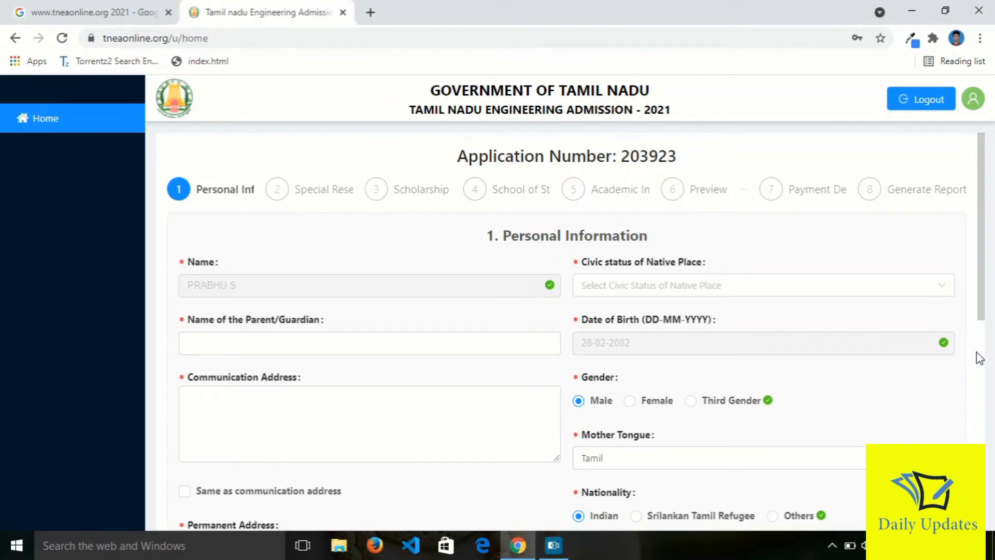
scroll(984, 354, "down", 6)
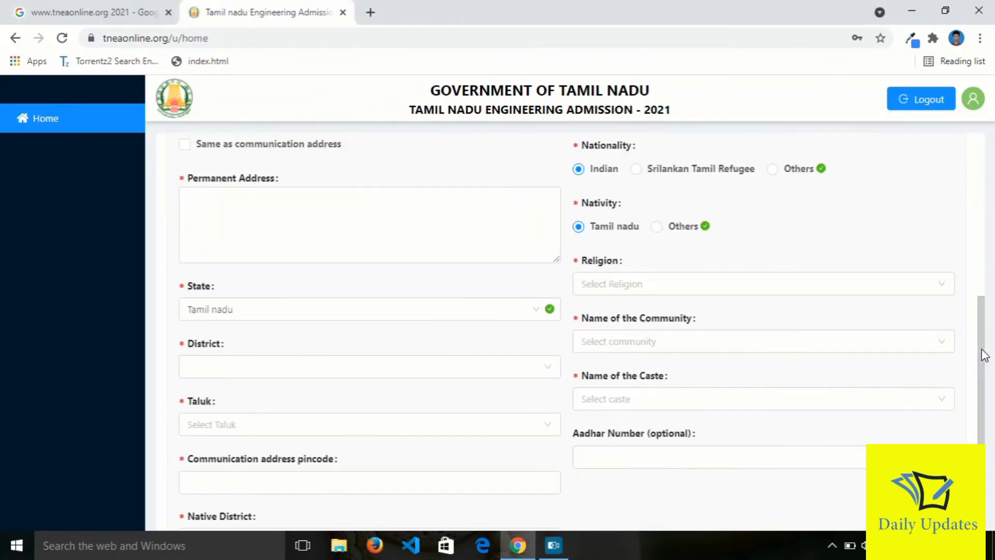
scroll(987, 491, "down", 2)
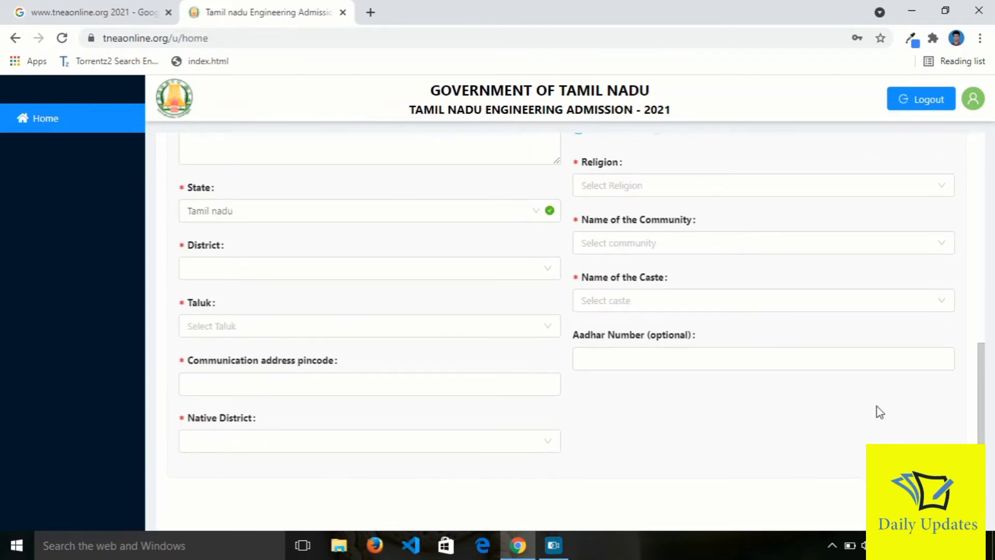
left_click(922, 500)
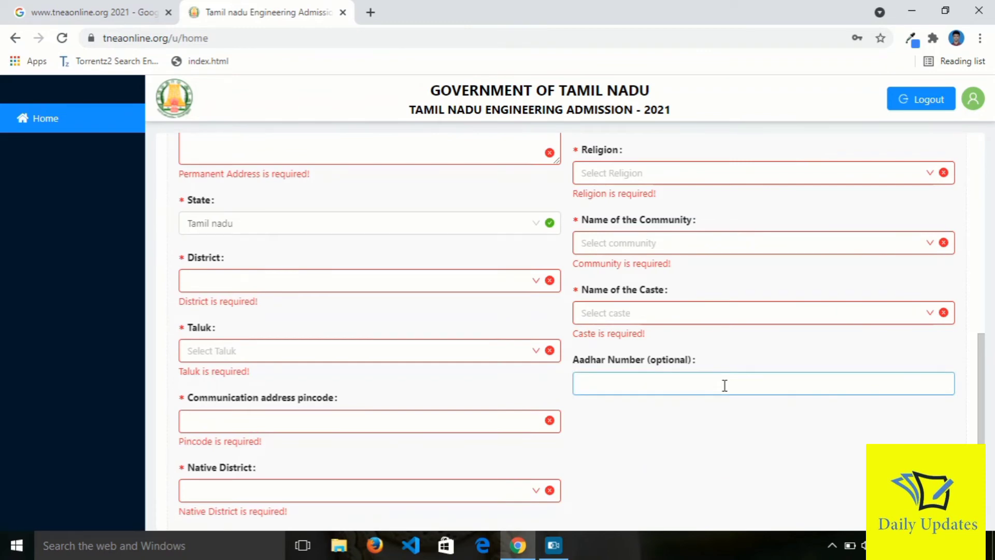
left_click(986, 306)
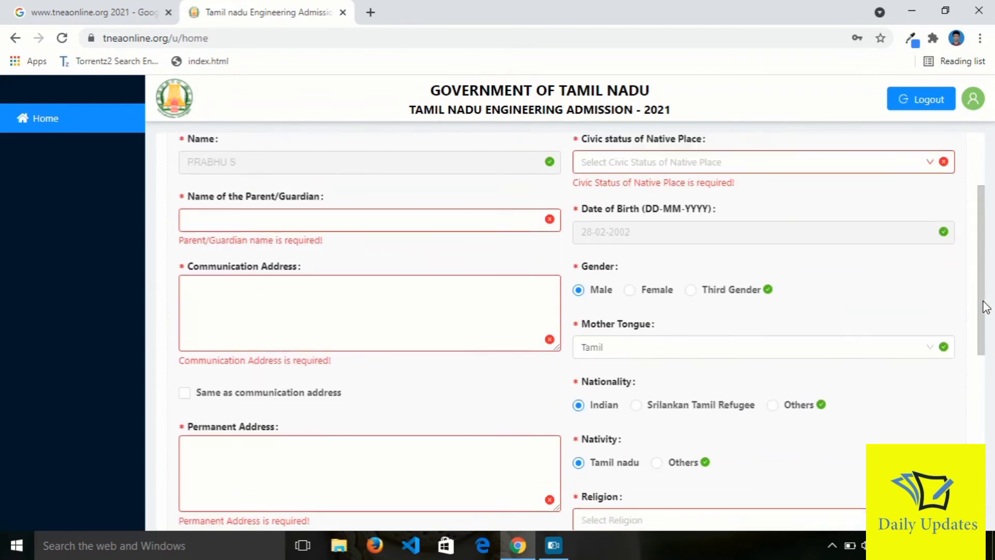
left_click(984, 176)
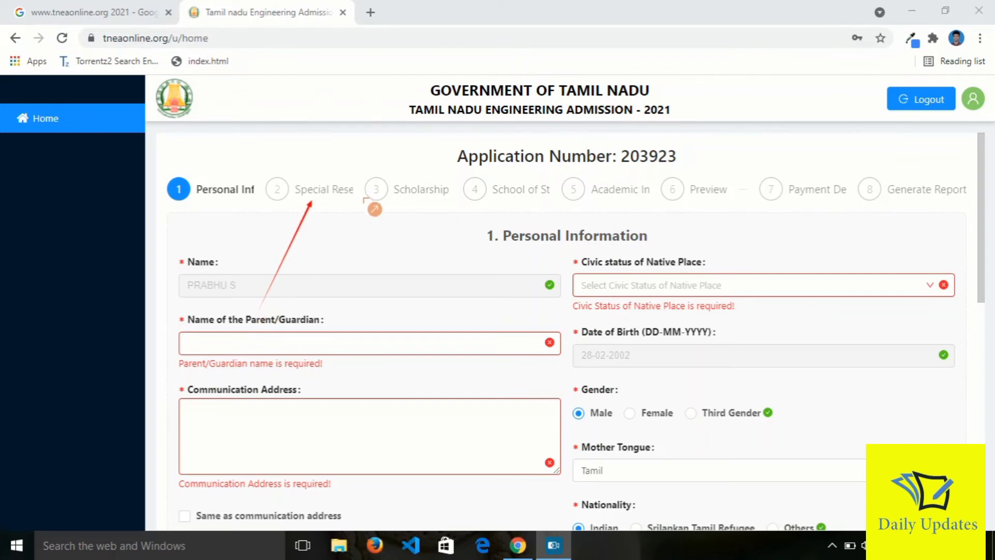
left_click_drag(389, 297, 420, 195)
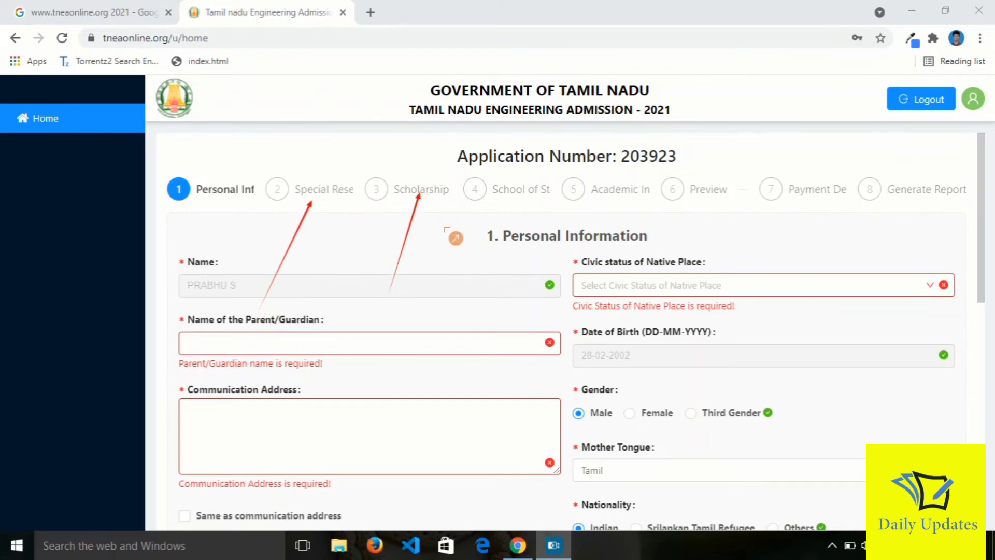
left_click_drag(483, 312, 518, 202)
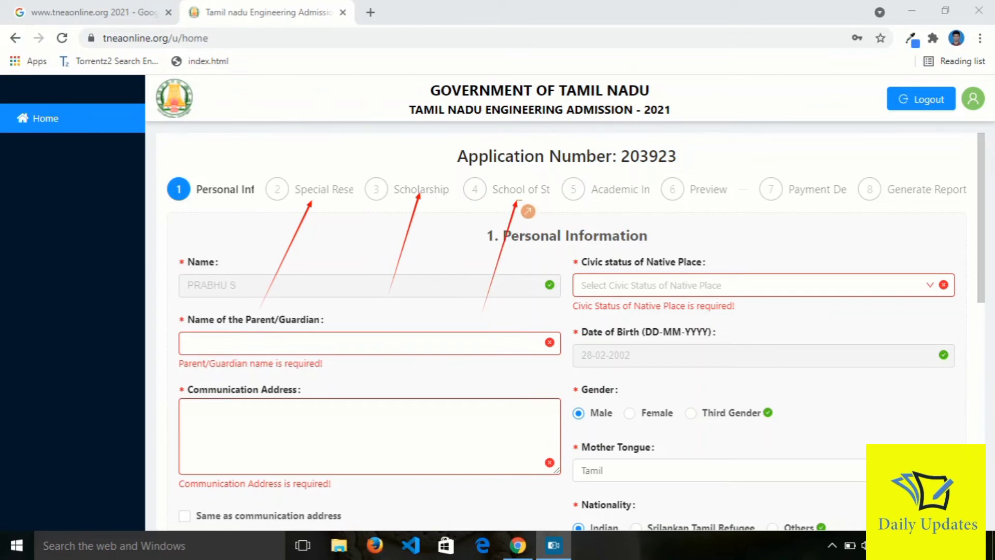
left_click_drag(547, 281, 601, 191)
mouse_move(650, 251)
left_mouse_down()
mouse_move(683, 217)
mouse_move(677, 198)
left_mouse_up()
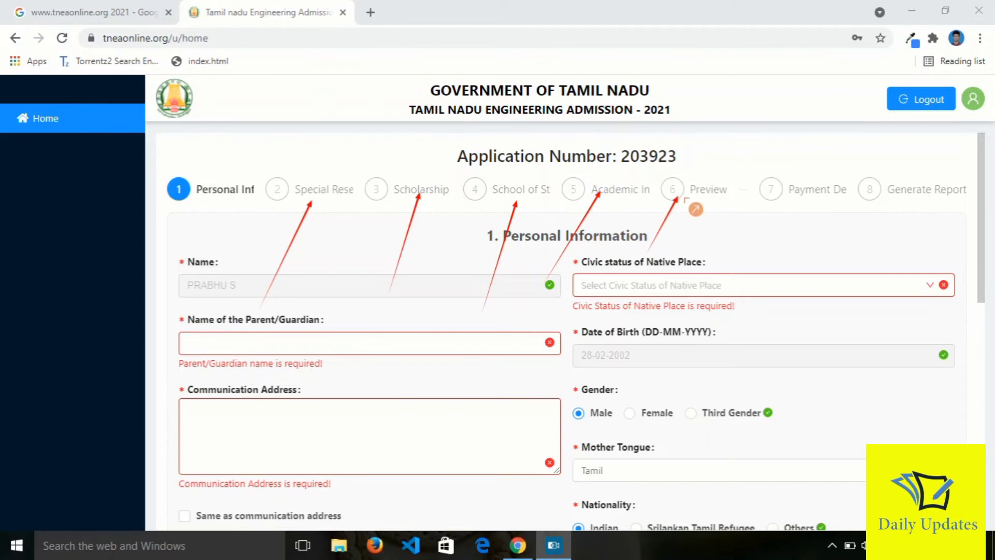
mouse_move(717, 242)
left_mouse_down()
mouse_move(751, 231)
mouse_move(784, 192)
left_mouse_up()
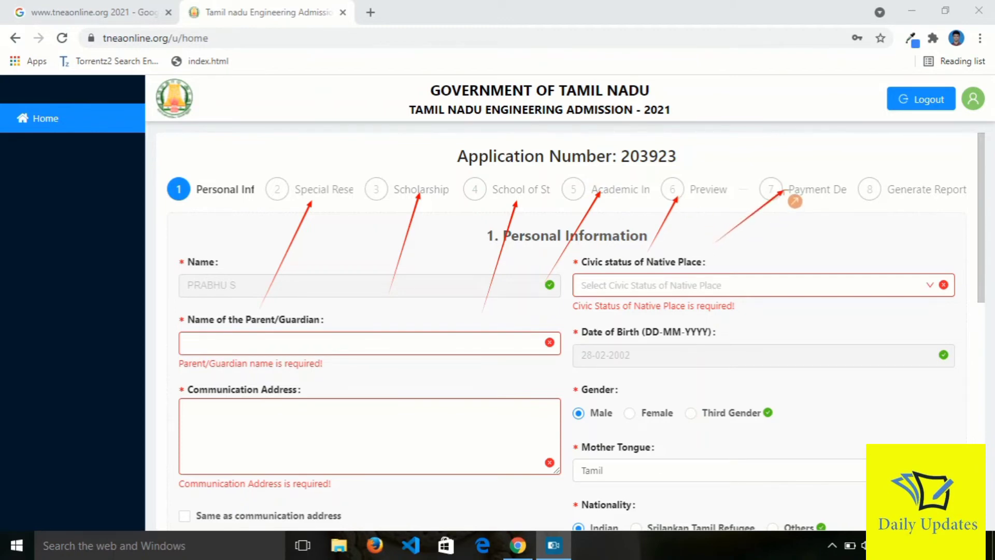
left_click_drag(848, 237, 917, 182)
left_click(817, 62)
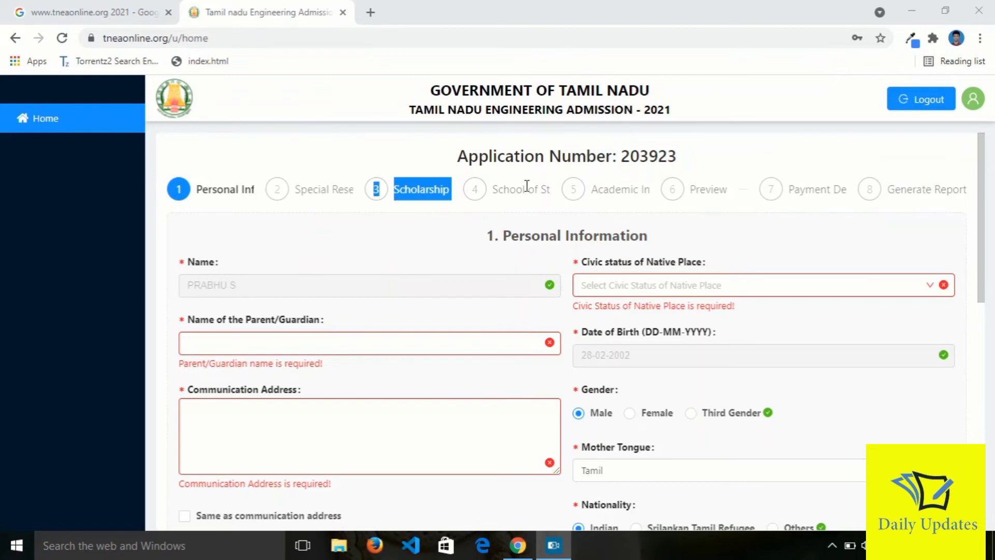
double_click(526, 188)
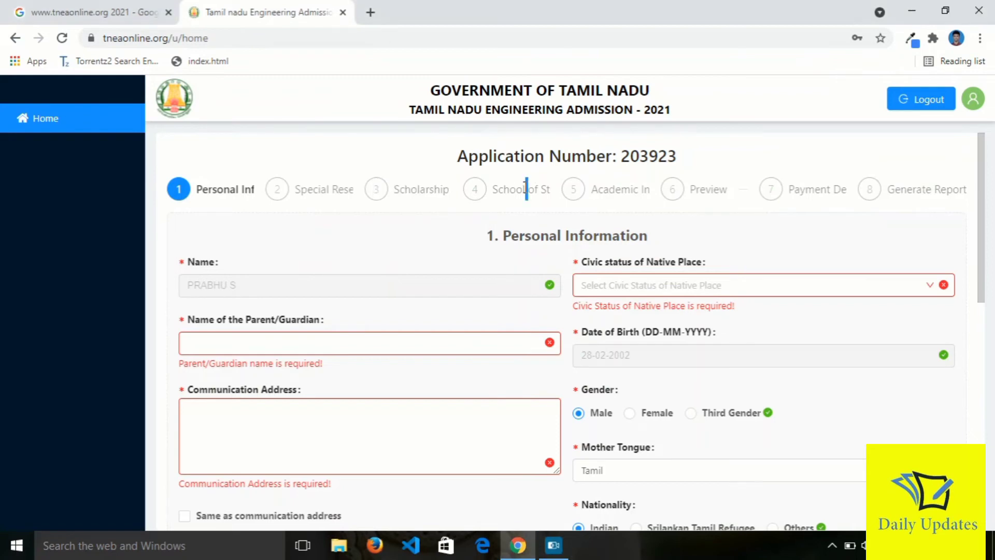
triple_click(500, 193)
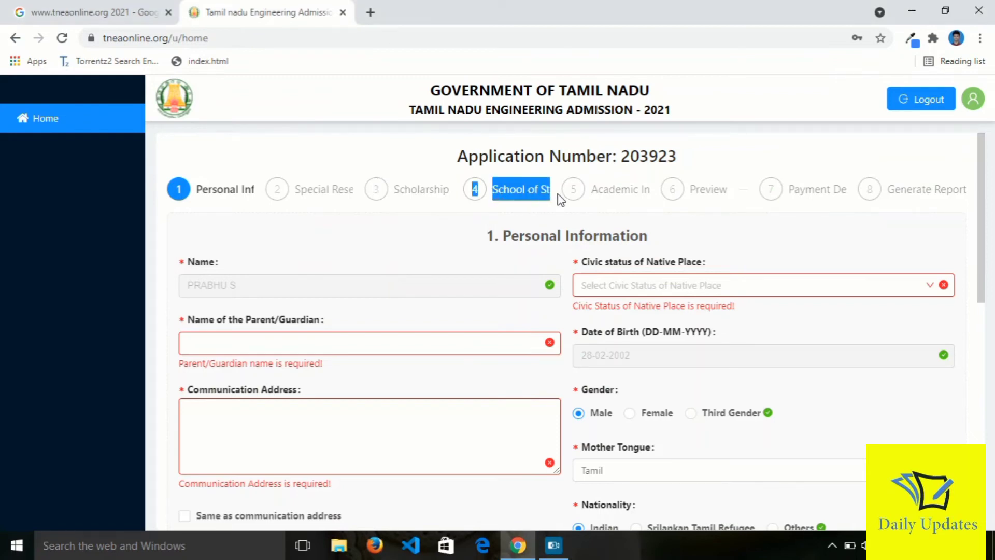
triple_click(596, 189)
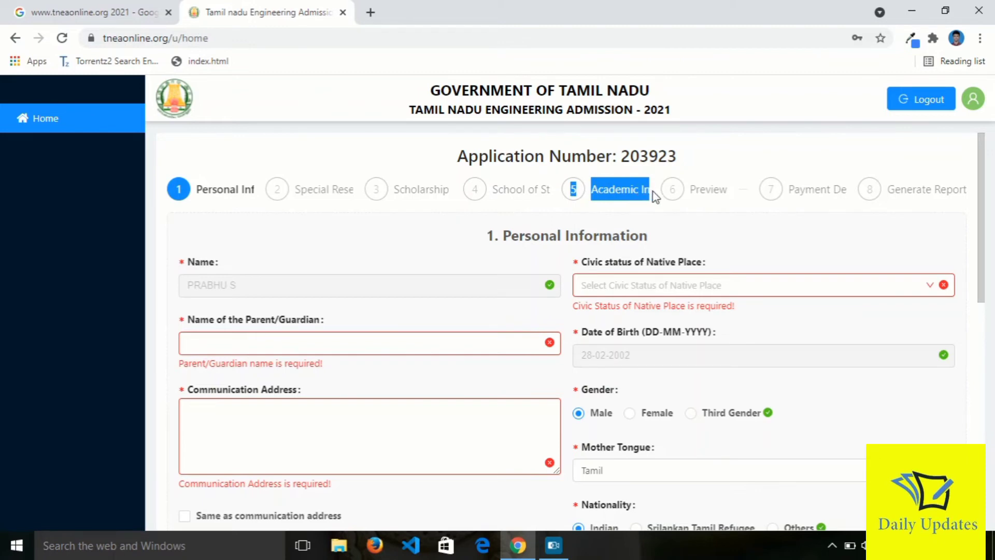
triple_click(698, 189)
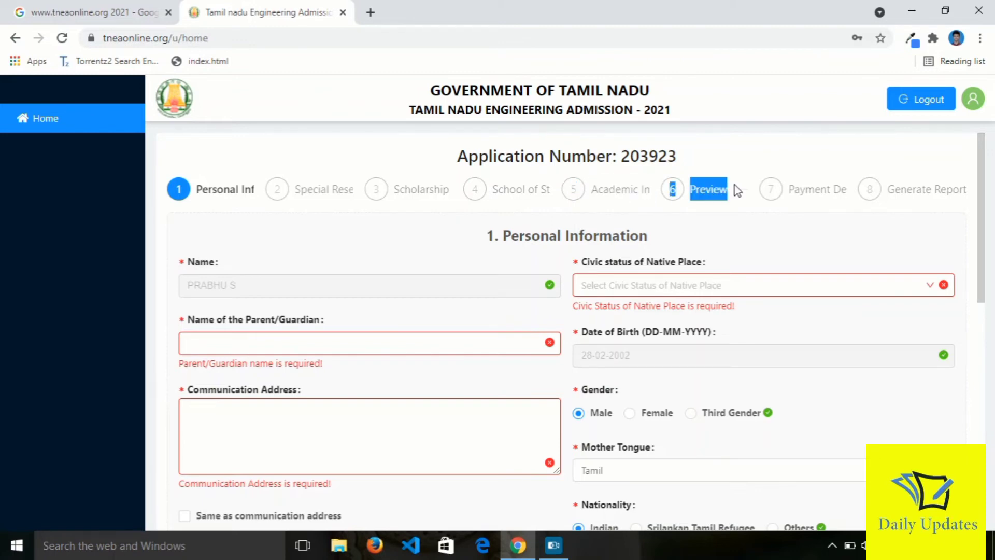
left_click_drag(772, 190, 843, 189)
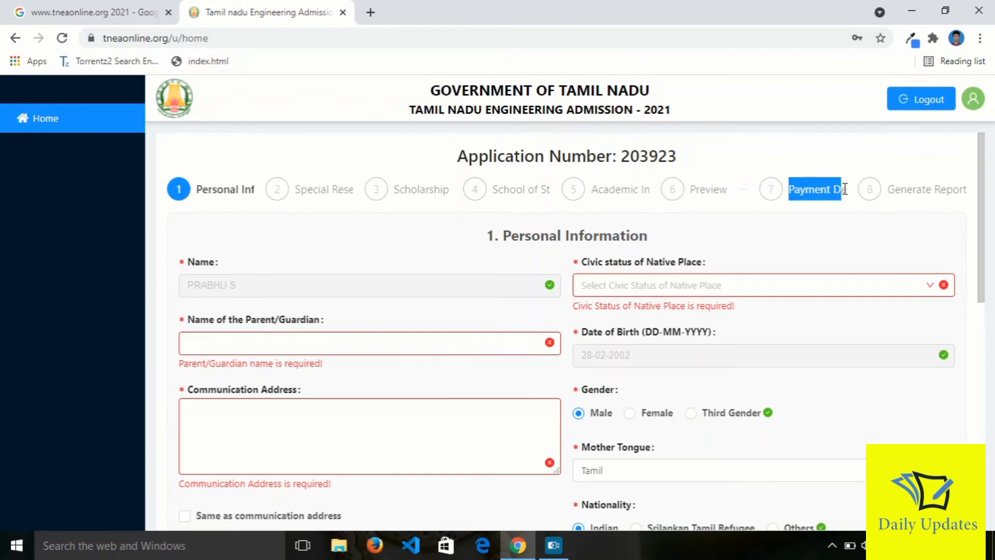
left_click_drag(890, 191, 963, 190)
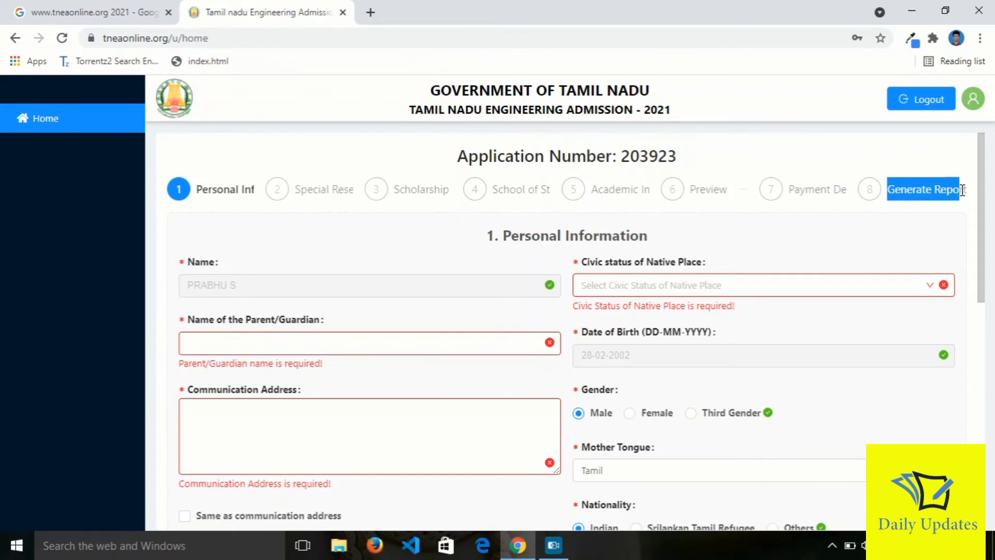
left_click(989, 348)
double_click(990, 348)
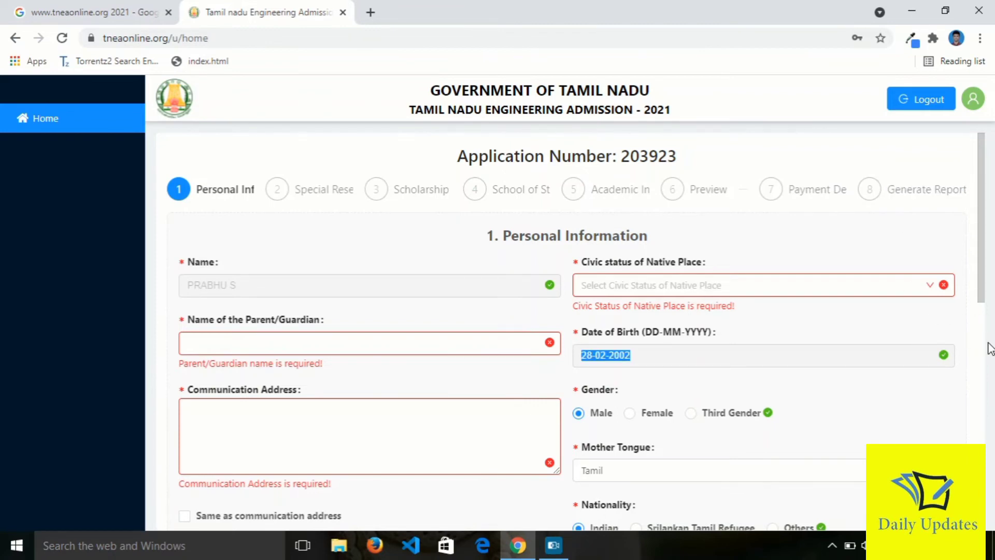
left_click(983, 368)
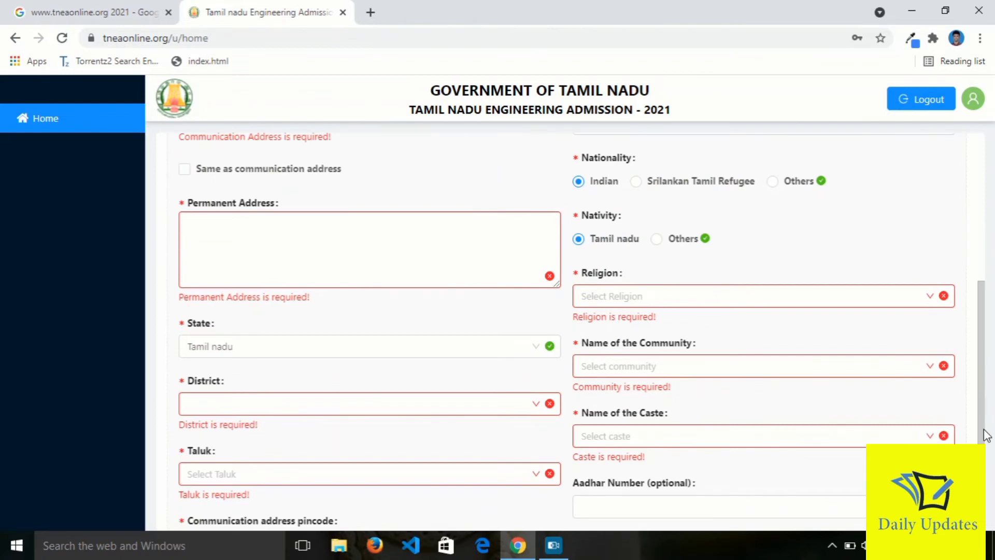
left_click(987, 464)
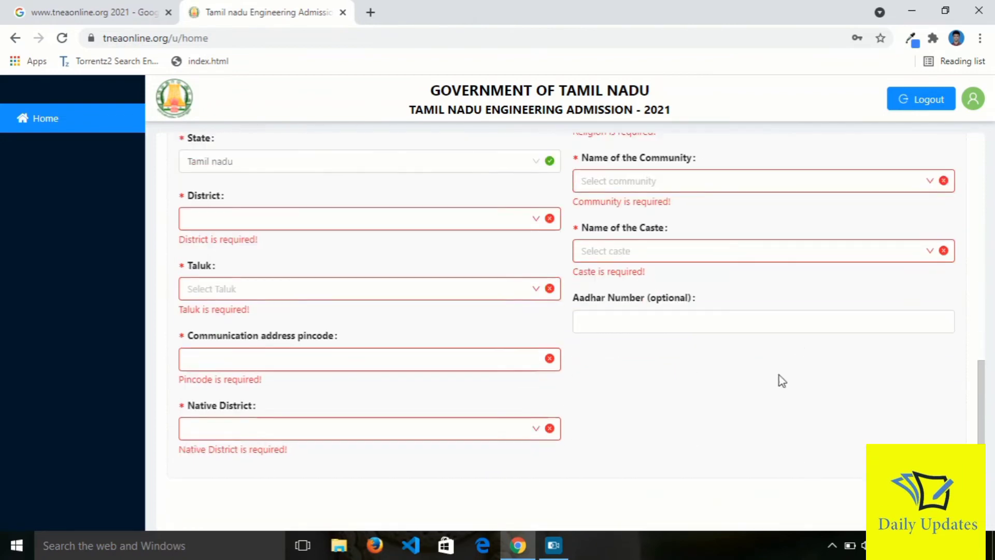
triple_click(992, 199)
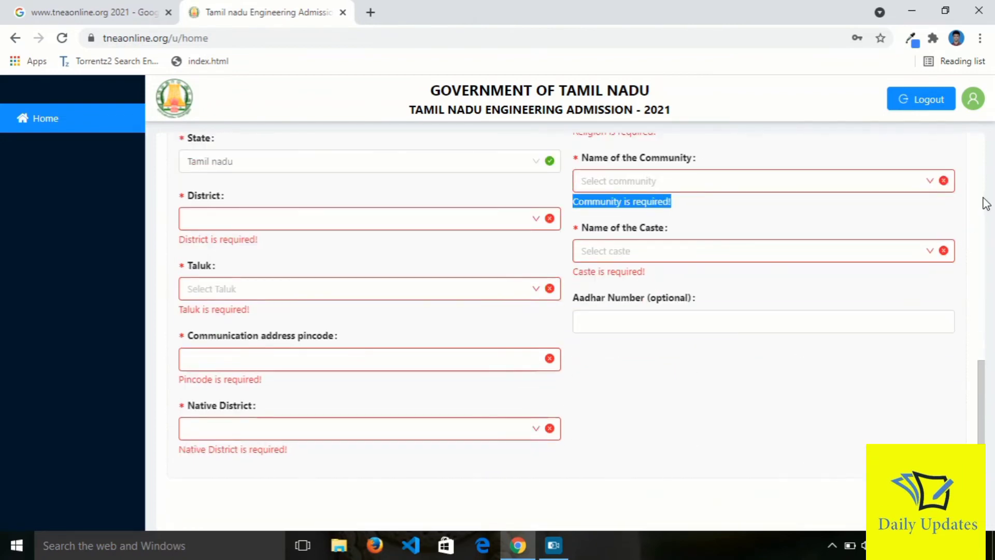
left_click(985, 202)
left_click(986, 204)
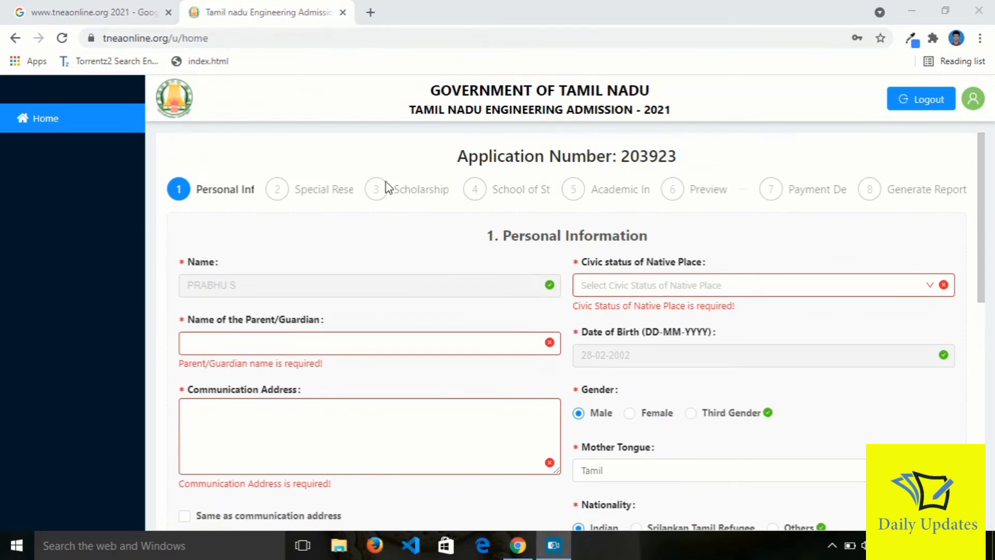
Log back in, retyping the password after the 'Incorrect password' error
mouse_move(90, 26)
left_mouse_down()
mouse_move(136, 45)
mouse_move(227, 50)
left_mouse_up()
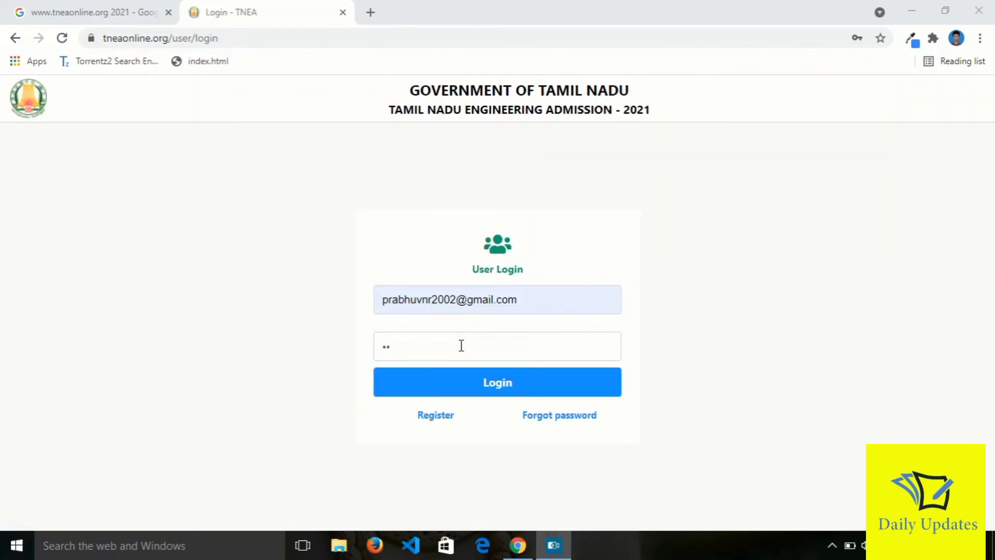
left_click(442, 346)
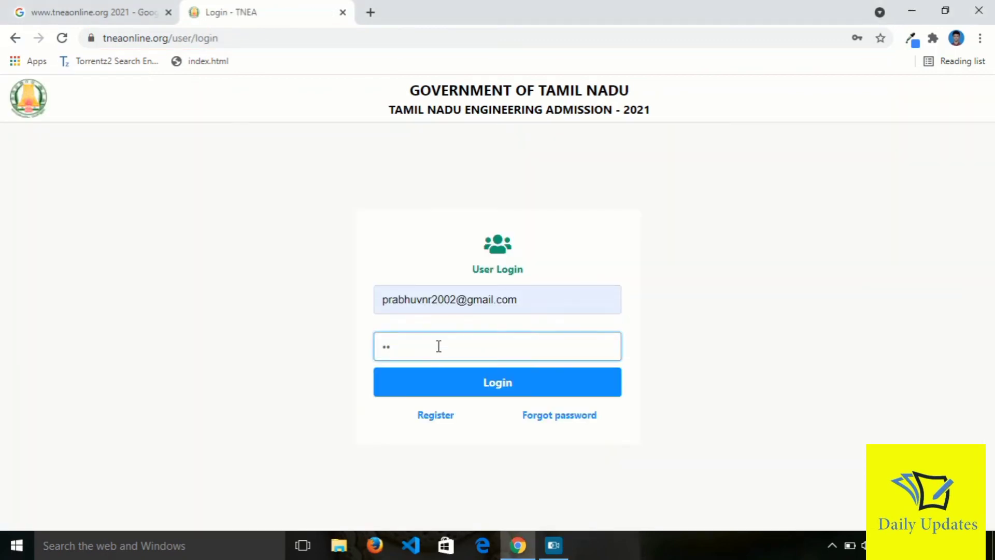
type("•••••••••")
left_click(463, 379)
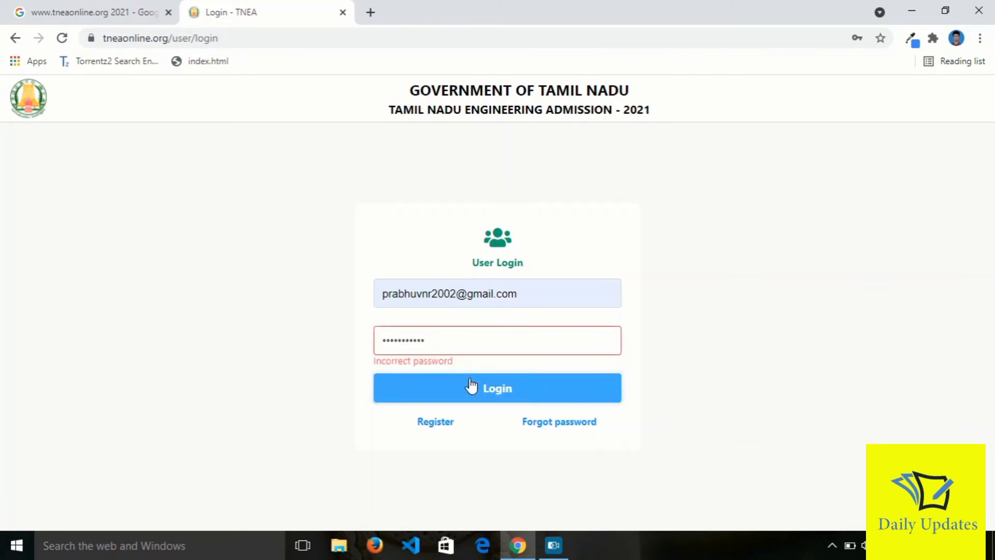
key("BackSpace")
key("BackSpace")
key("BackSpace")
key("BackSpace")
key("BackSpace")
key("BackSpace")
key("BackSpace")
key("BackSpace")
key("BackSpace")
key("BackSpace")
key("BackSpace")
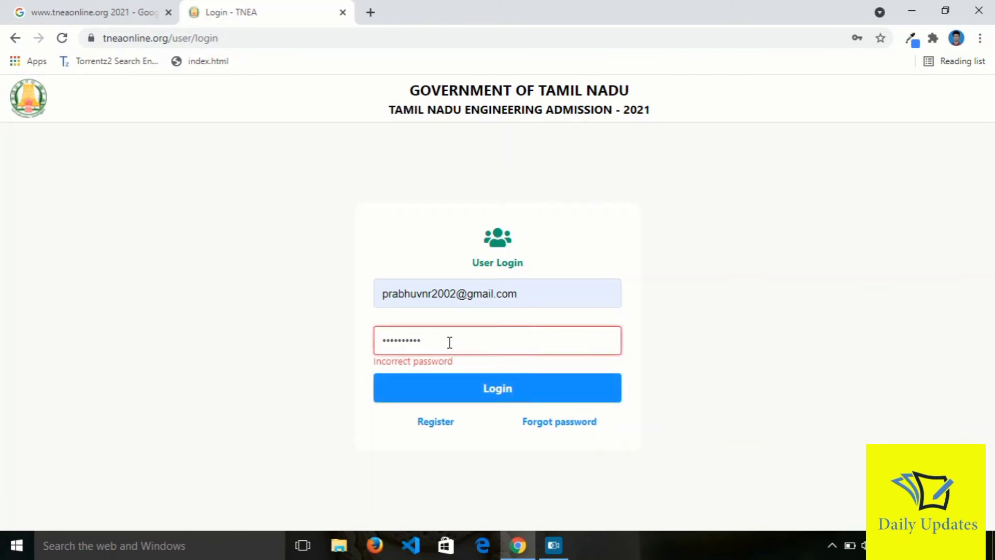
type("•")
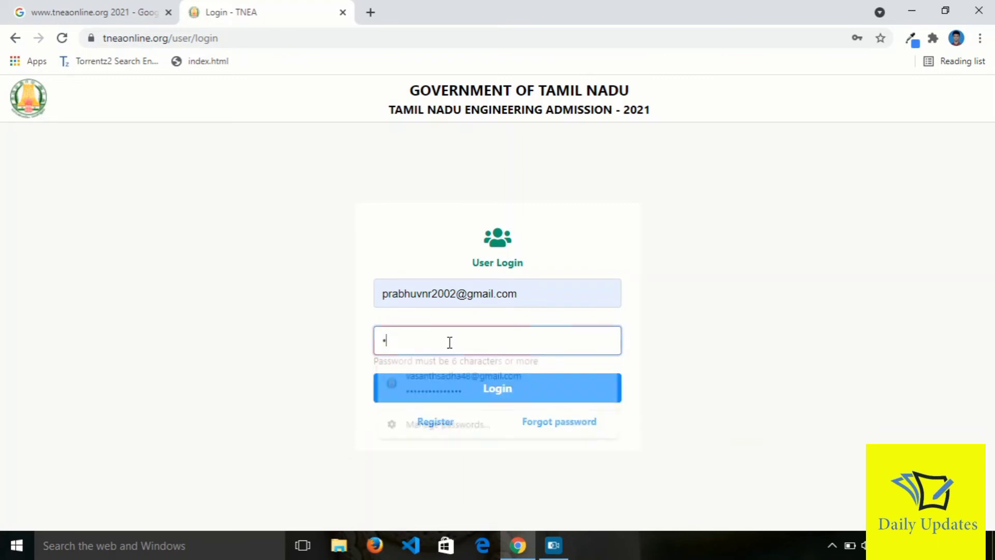
type("•••••")
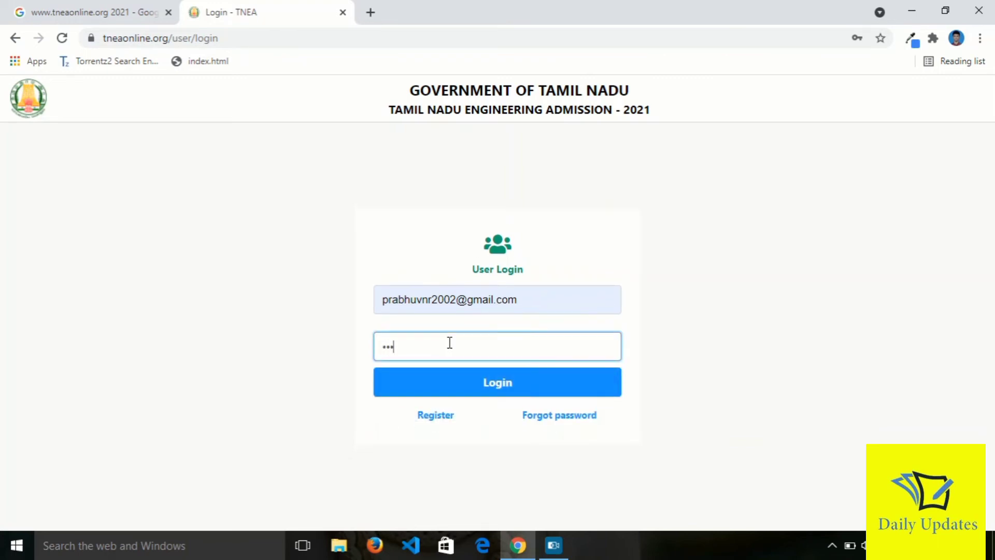
type("•••••")
left_click(473, 388)
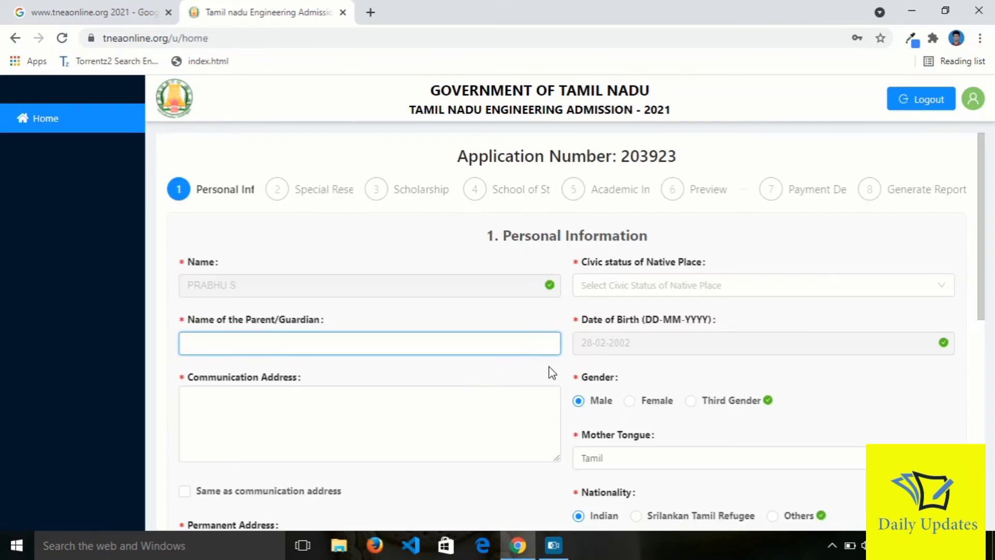
Flag the empty parent/guardian, address and Mother Tongue fields so required-field errors appear down the form
left_click(724, 534)
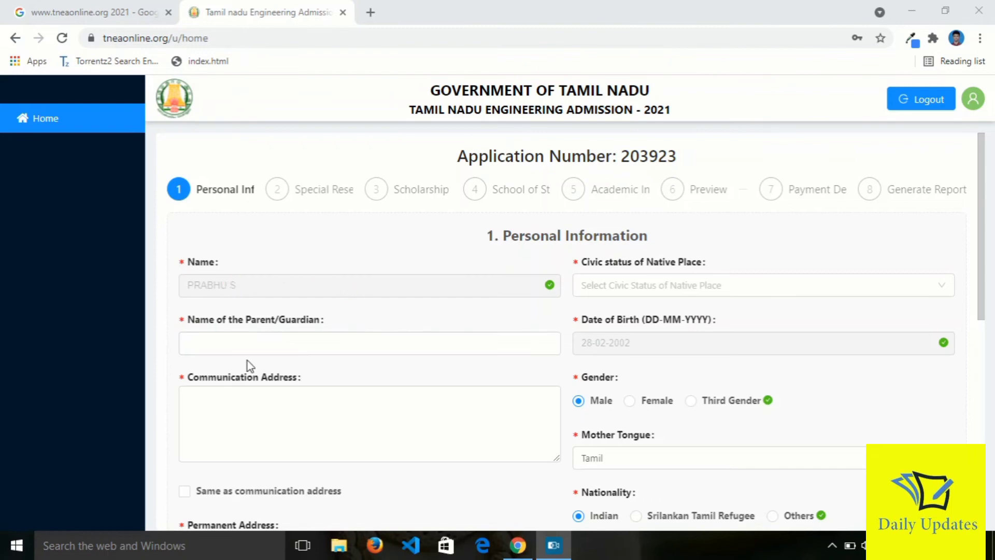
left_click(282, 340)
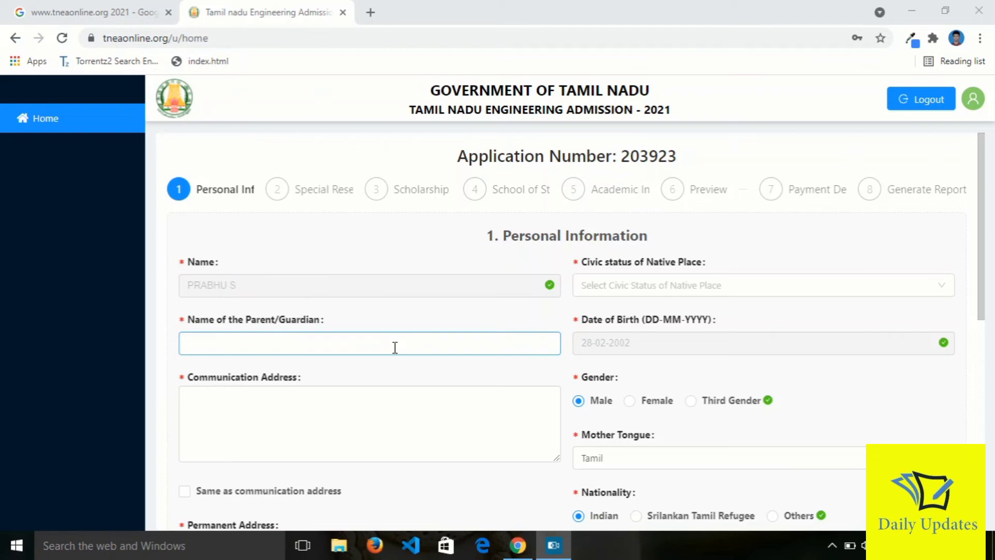
left_click(344, 388)
left_click(810, 456)
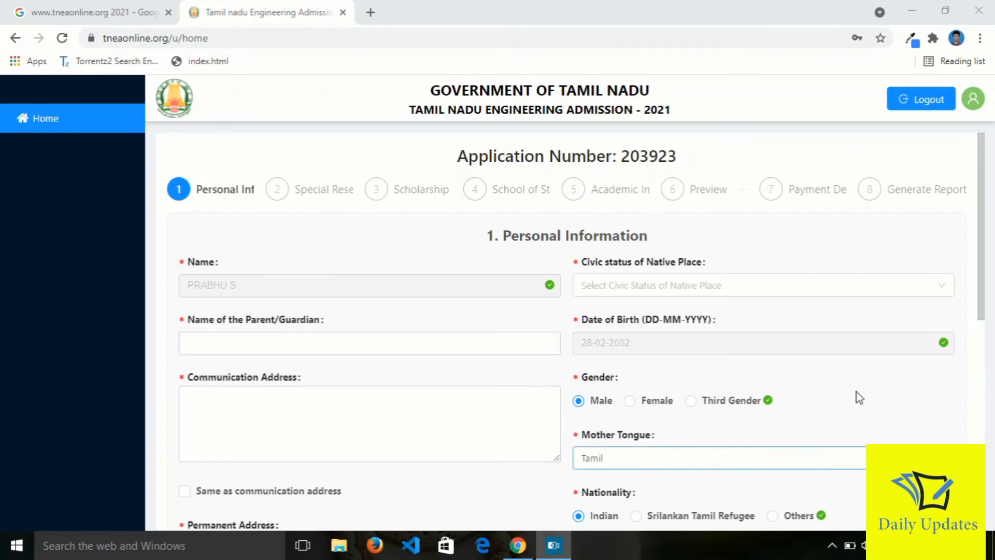
left_click(860, 397)
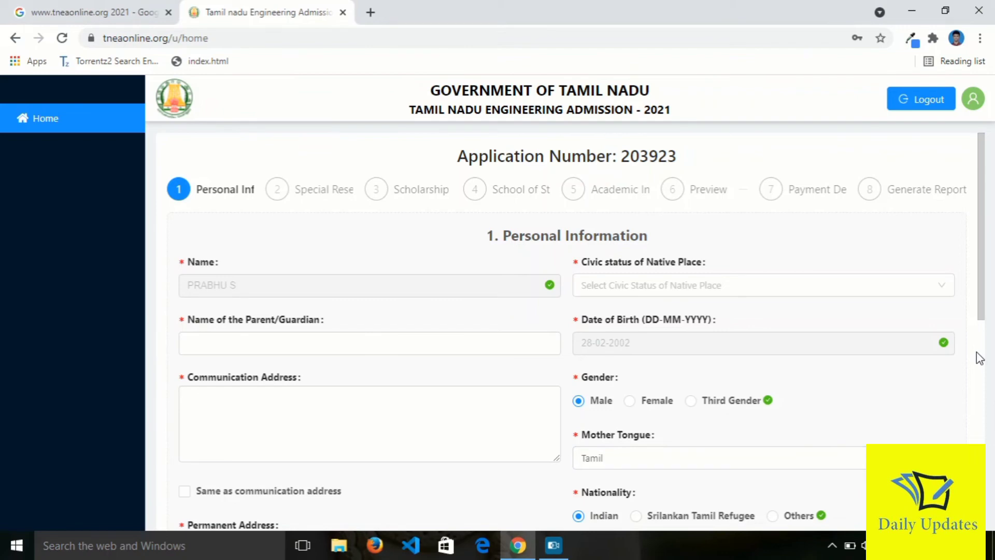
left_click(983, 354)
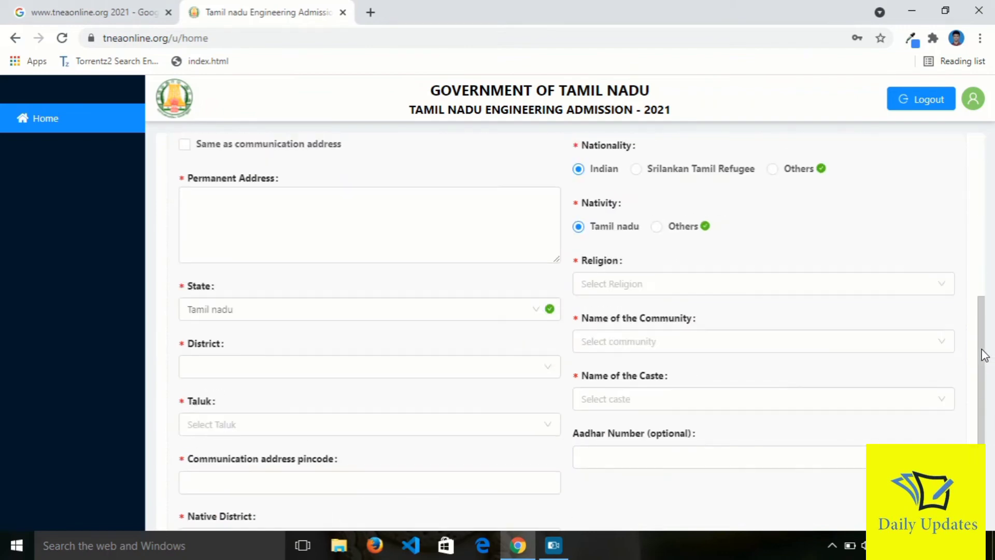
left_click(987, 492)
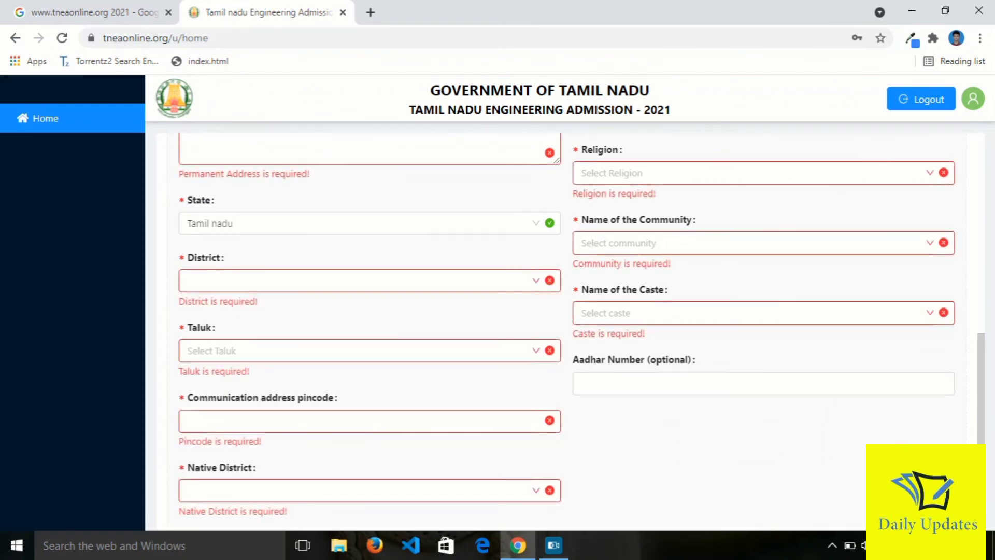
left_click(724, 385)
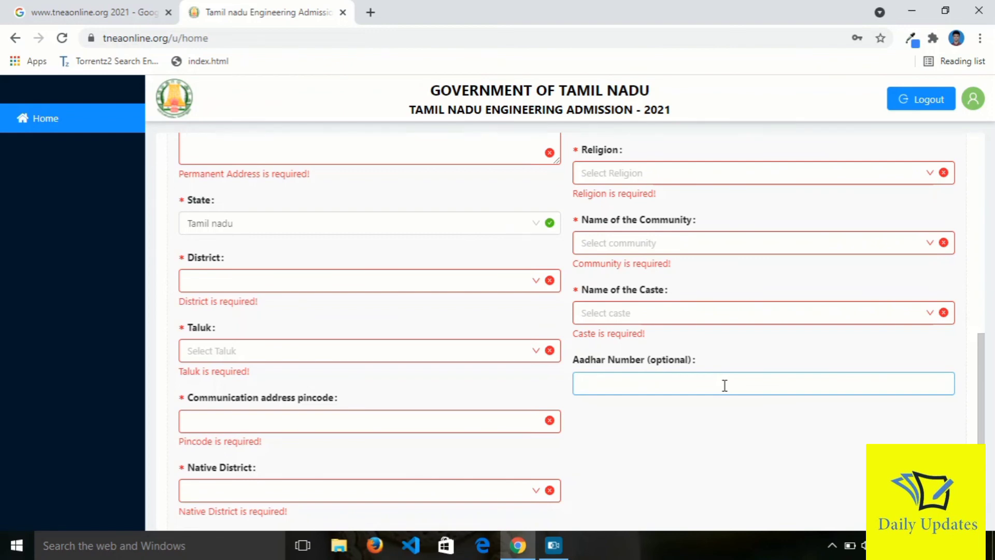
Return to the top of the Personal Information form, showing the application number and 8 steps
left_click(986, 307)
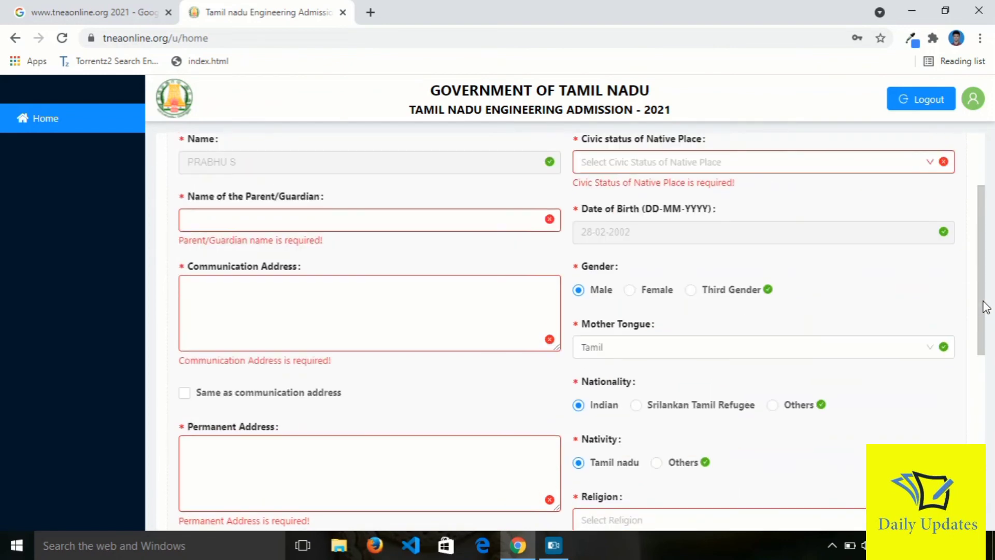
left_click(984, 176)
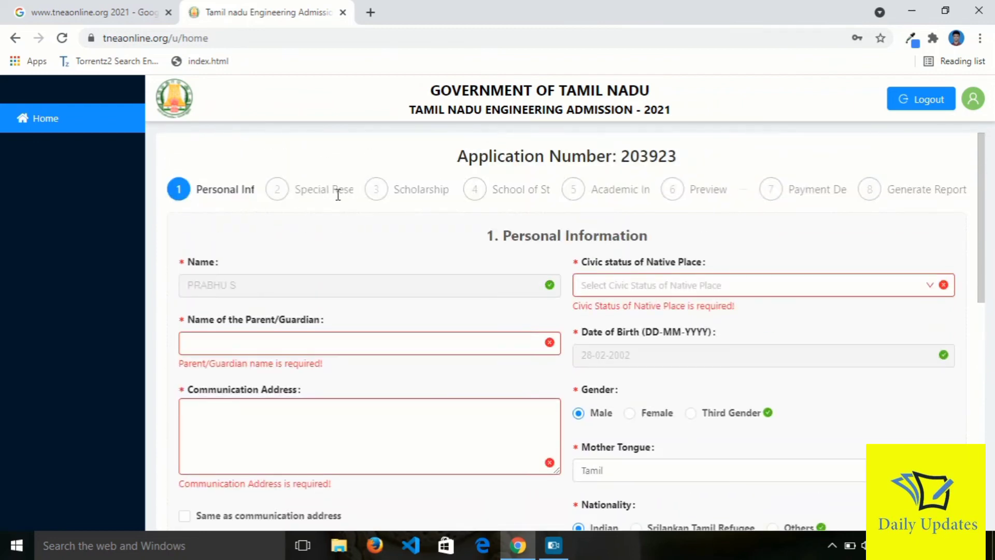
left_click(830, 18)
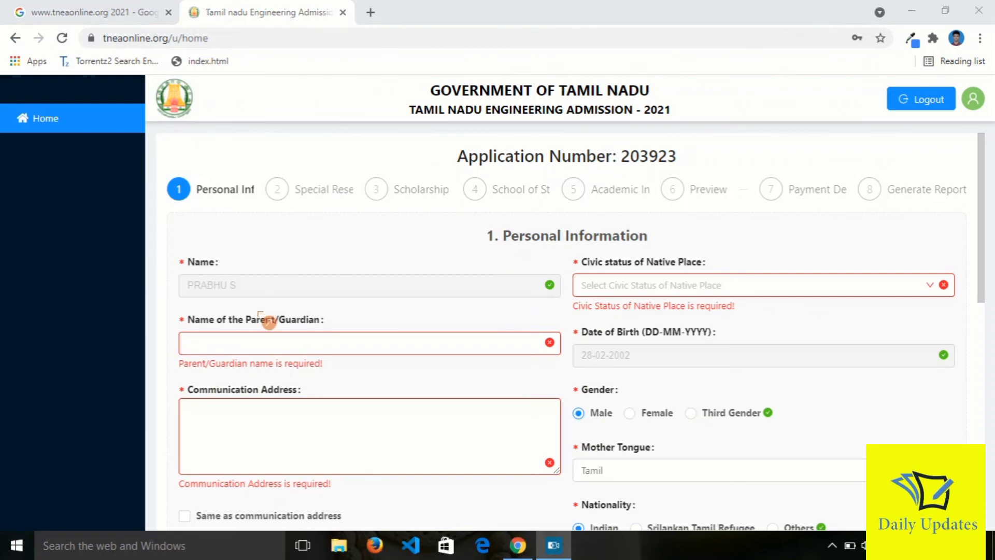
left_click_drag(269, 322, 321, 216)
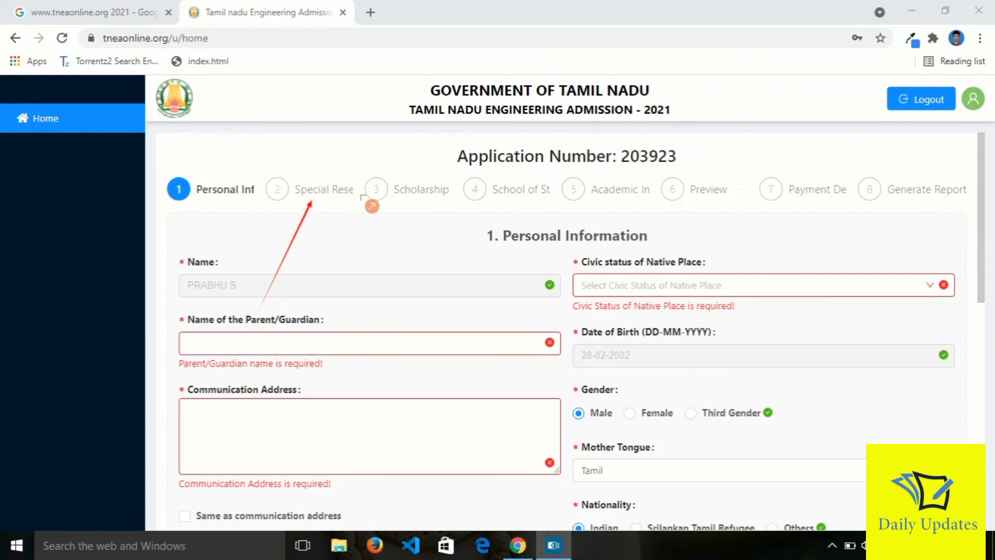
left_click_drag(389, 298, 418, 196)
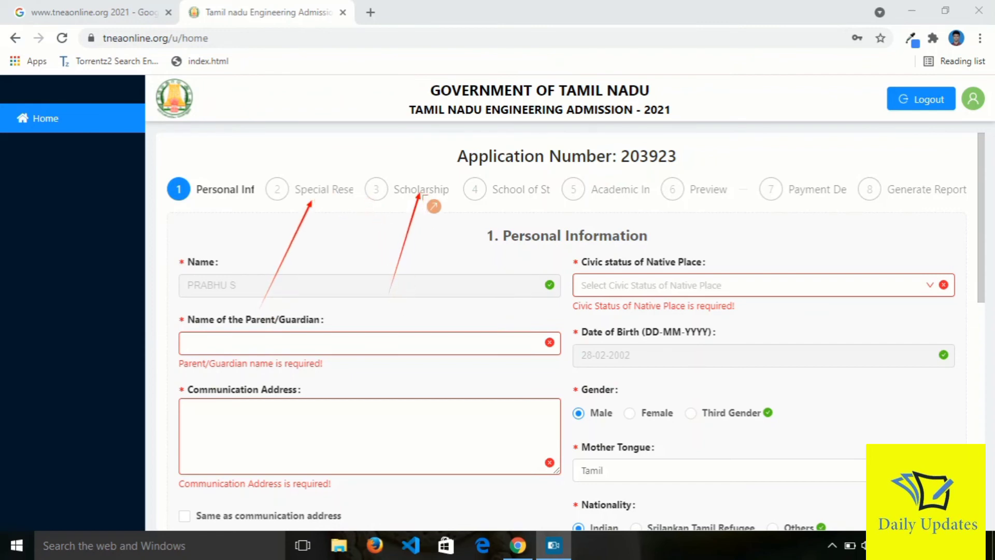
left_click_drag(487, 319, 517, 202)
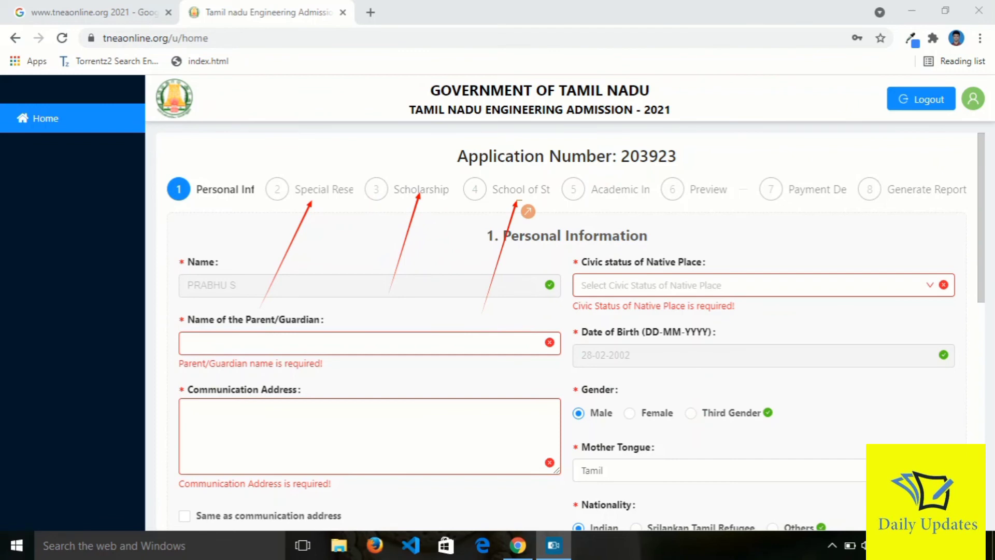
left_click_drag(548, 278, 600, 192)
left_click_drag(649, 252, 677, 198)
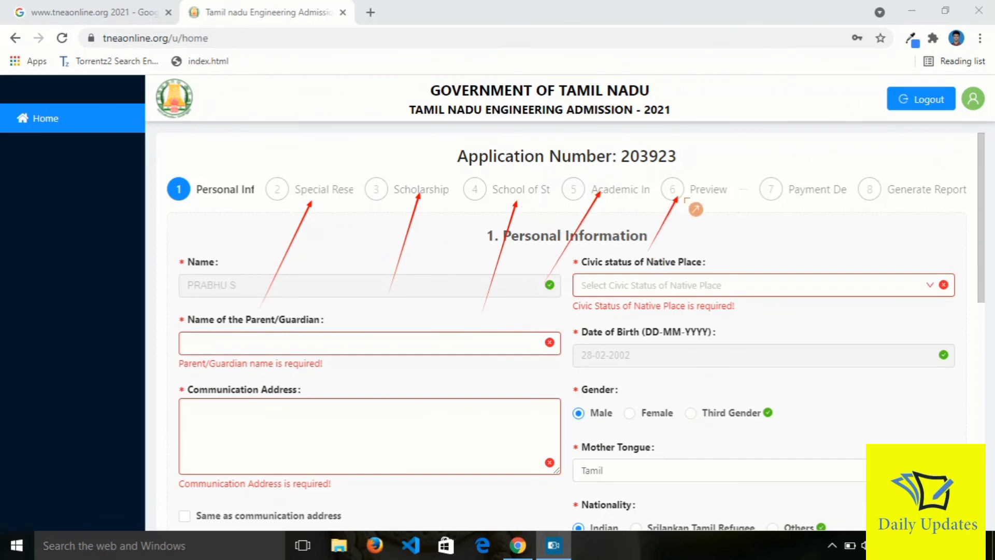
left_click_drag(715, 246, 783, 192)
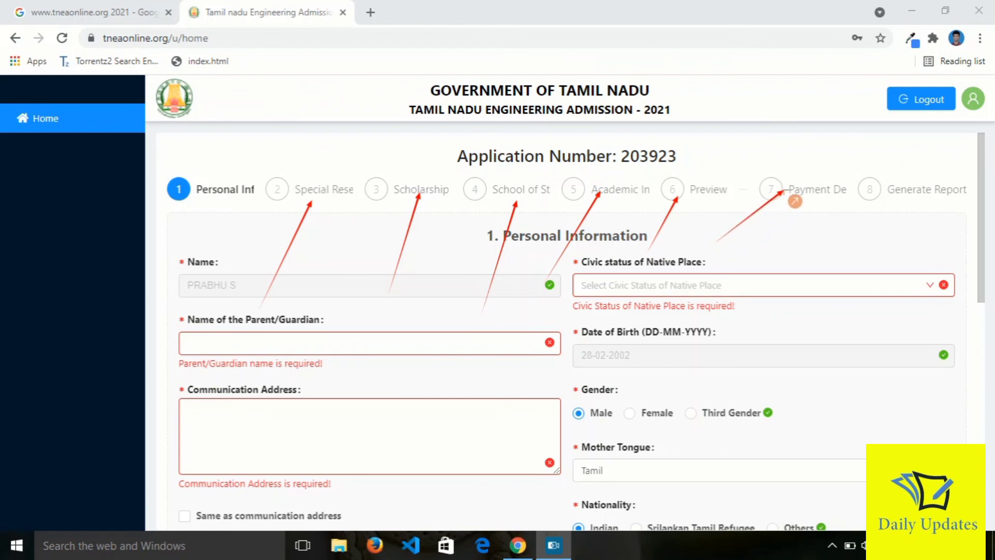
left_click_drag(846, 240, 916, 181)
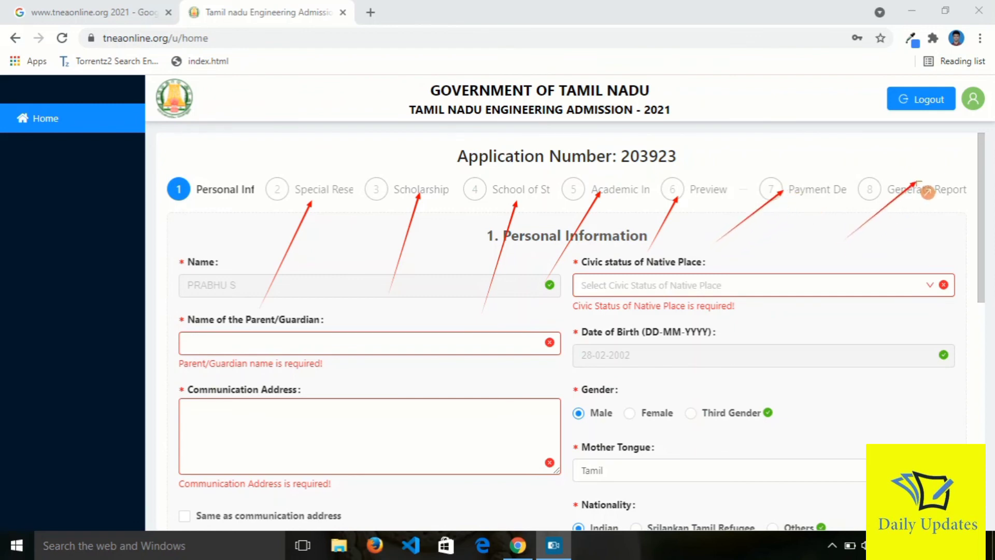
left_click(817, 61)
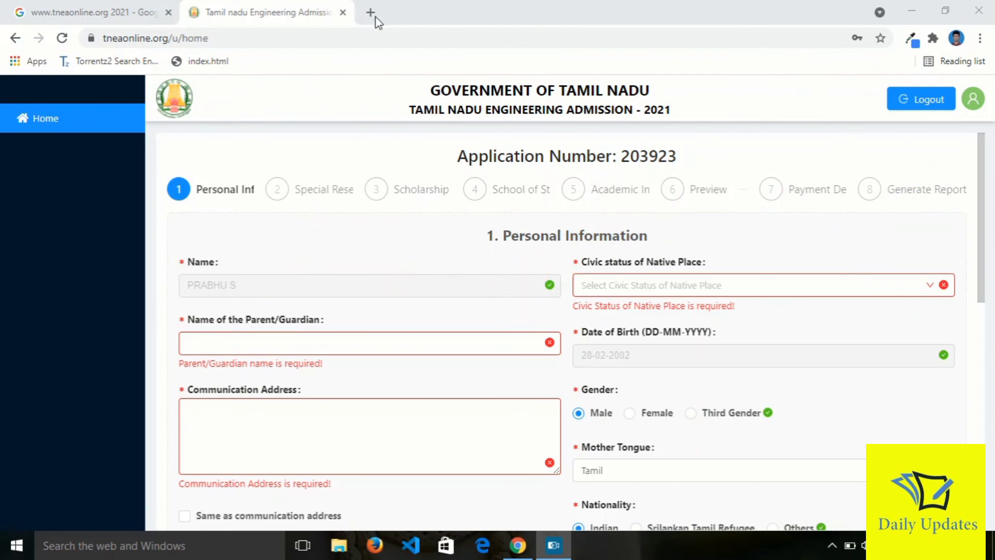
left_click_drag(372, 190, 451, 190)
left_click(527, 185)
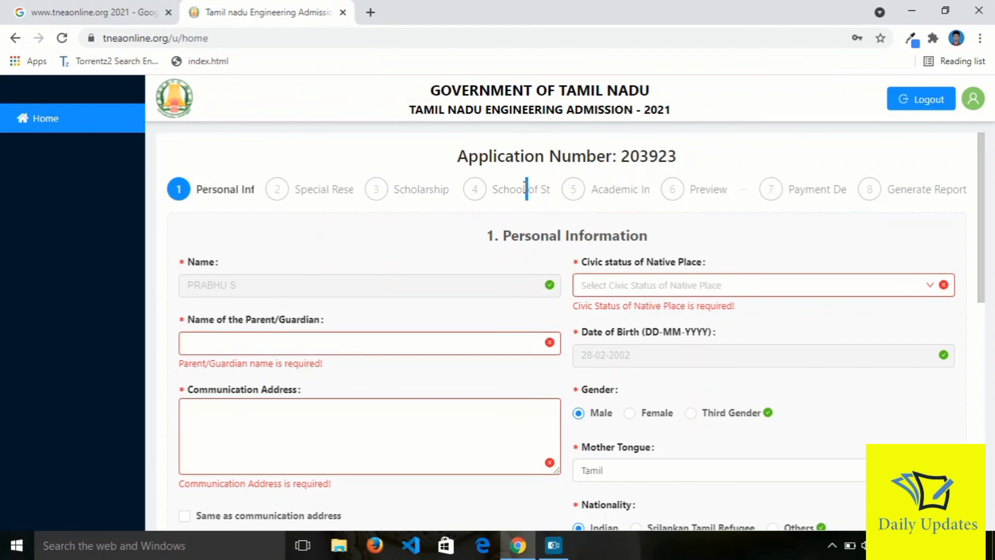
triple_click(500, 194)
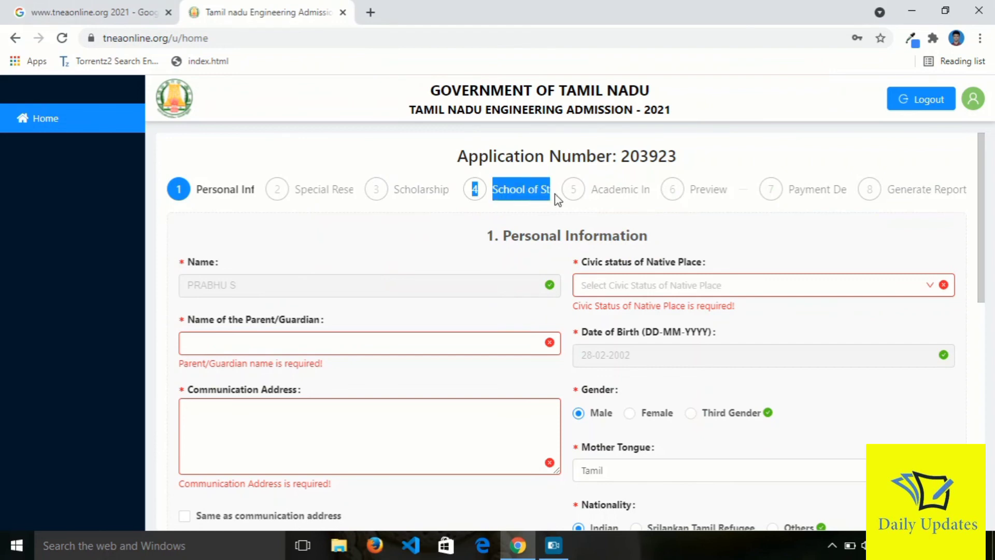
triple_click(596, 189)
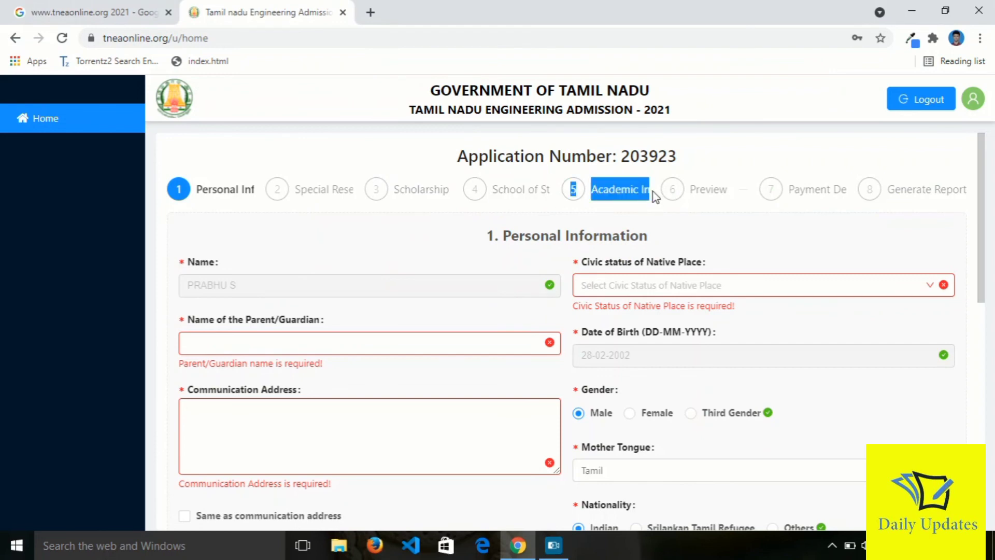
triple_click(698, 187)
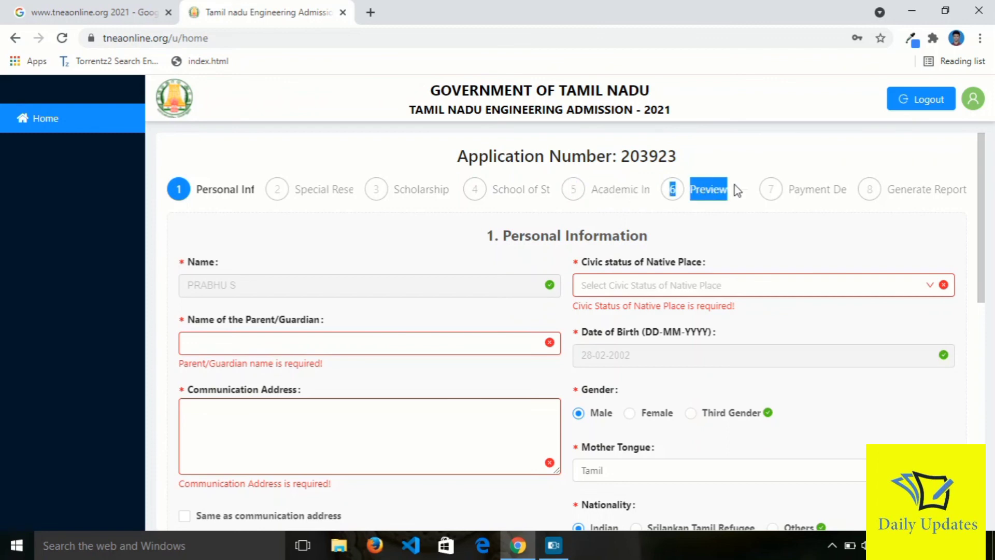
left_click_drag(779, 186, 843, 189)
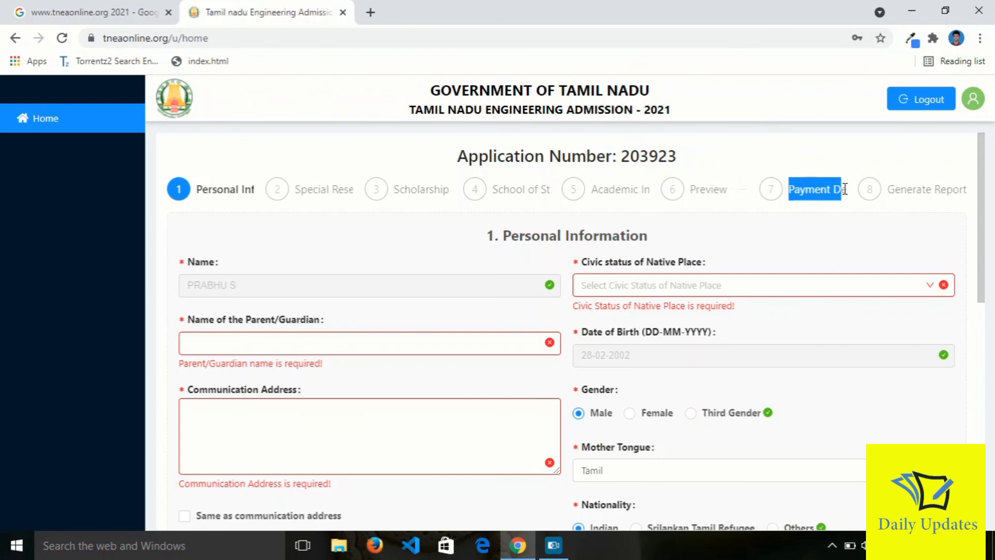
left_click_drag(888, 189, 963, 190)
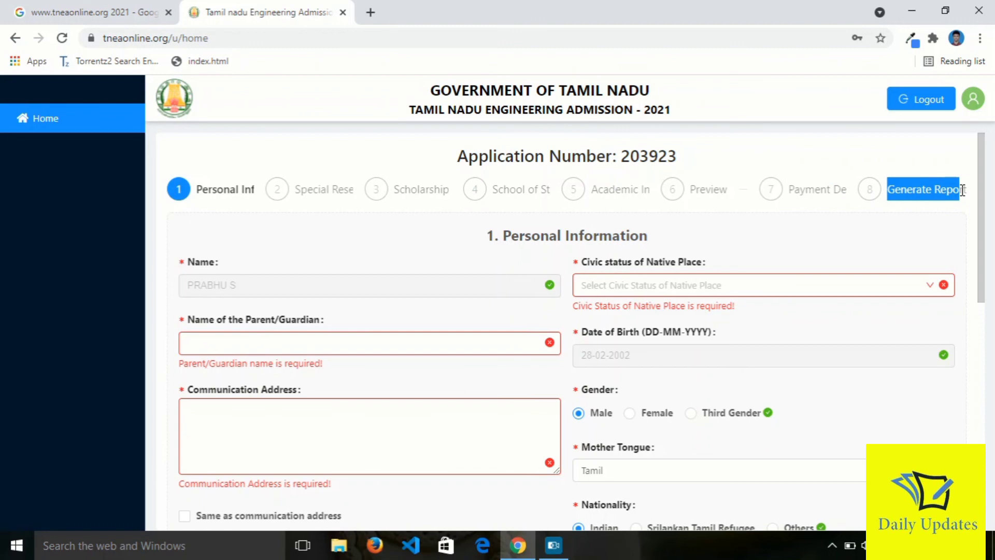
left_click(989, 347)
double_click(990, 348)
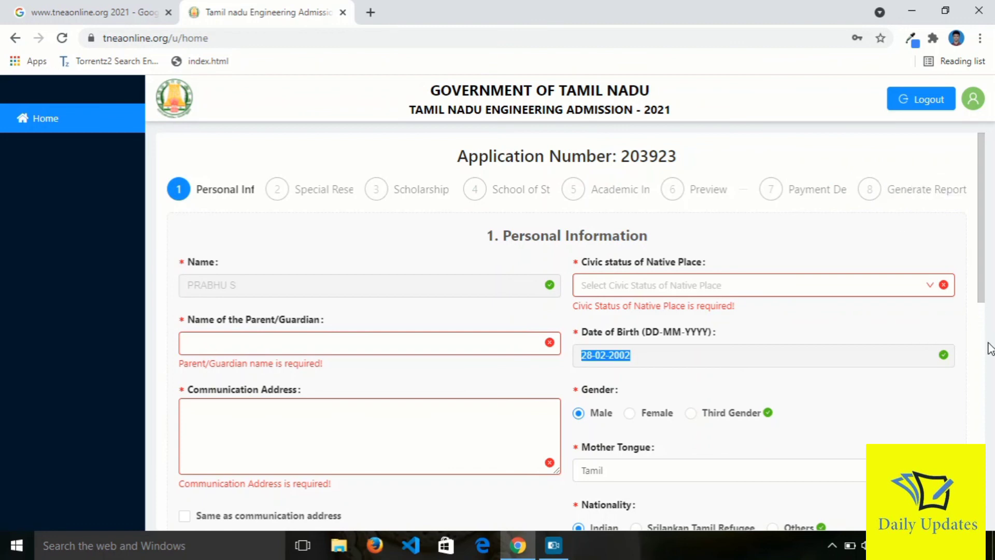
left_click(983, 368)
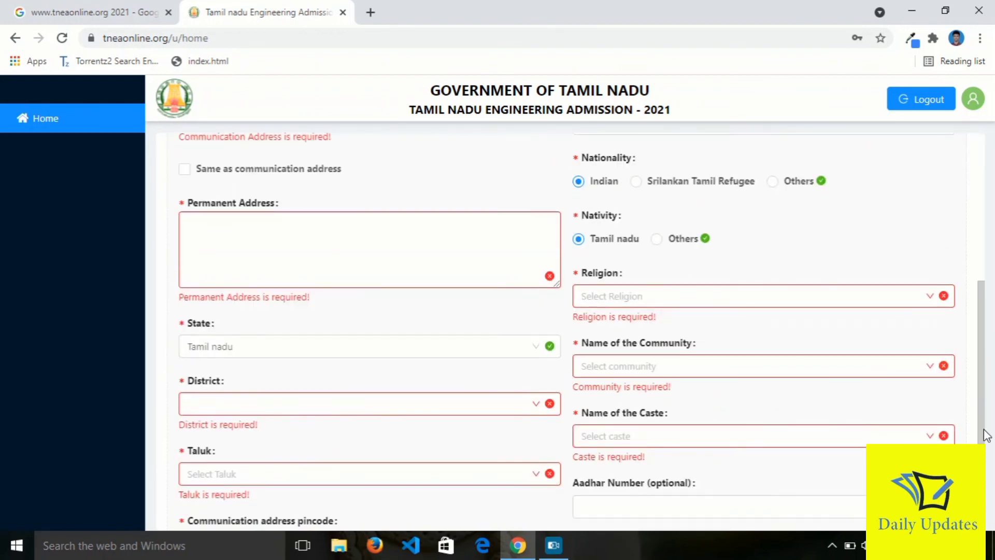
left_click(985, 463)
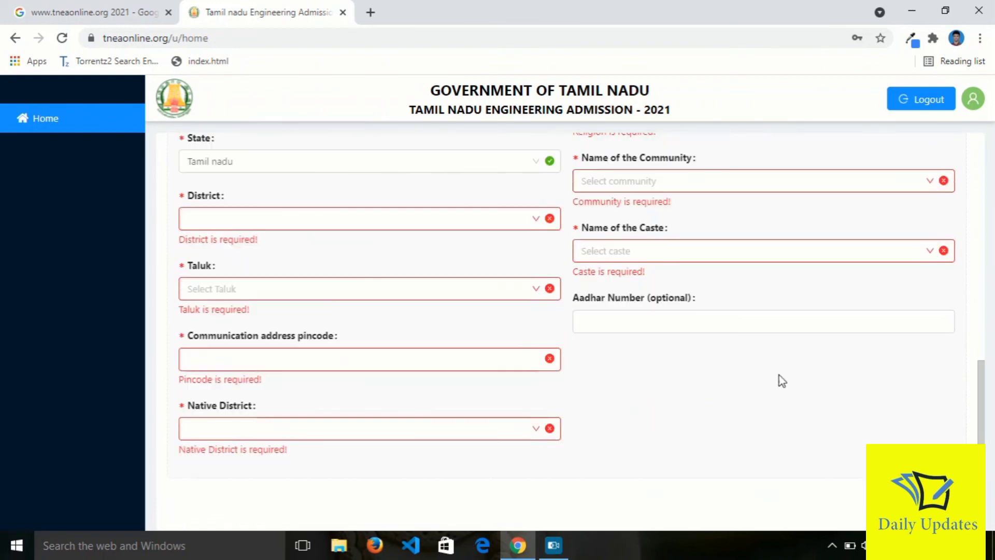
double_click(993, 200)
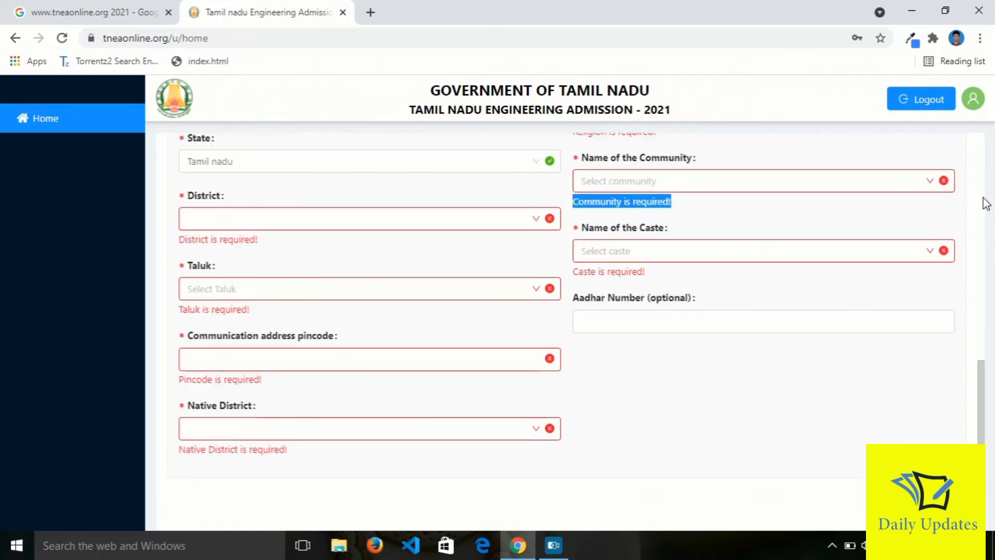
left_click(984, 202)
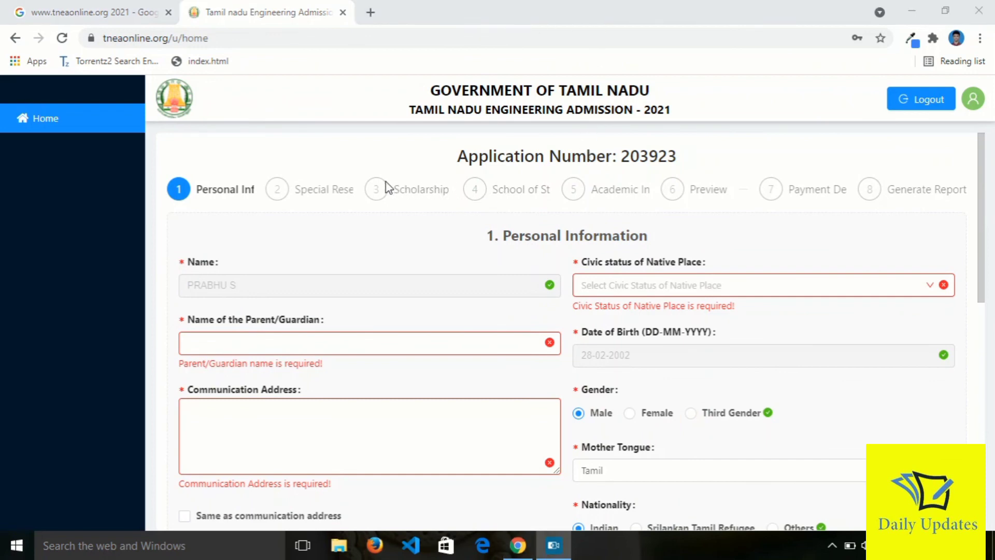
mouse_move(91, 27)
left_mouse_down()
mouse_move(136, 45)
mouse_move(227, 50)
left_mouse_up()
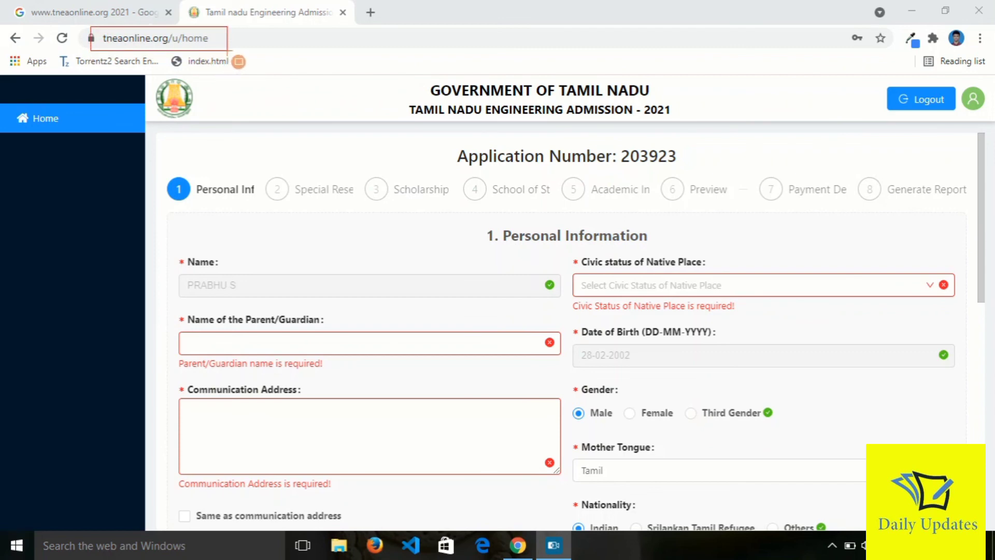